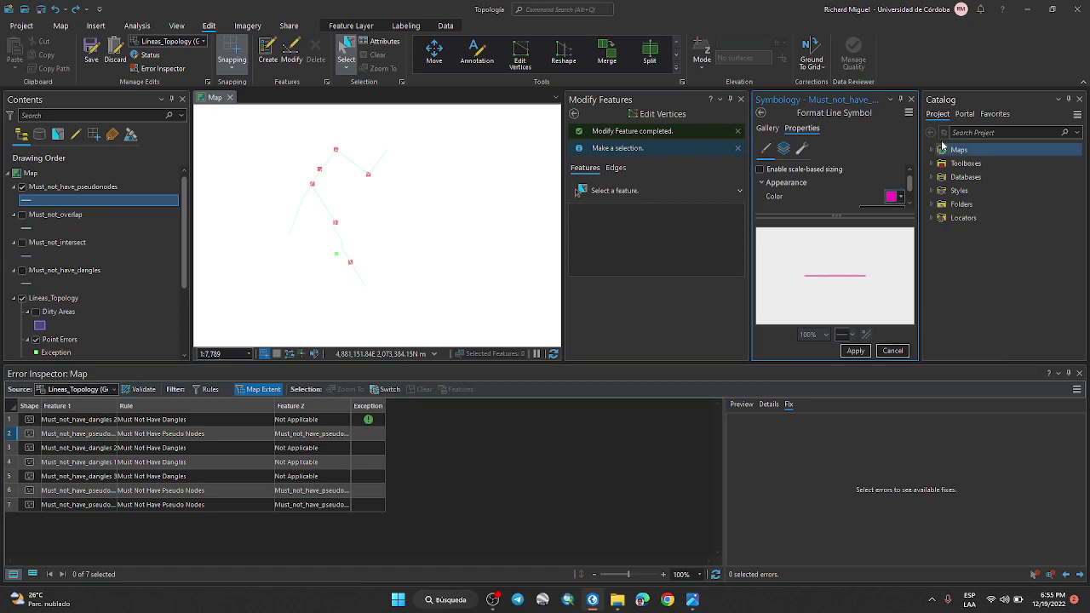
Set the Must_not_have_pseudonodes line symbol to 2 pt wide, apply it and close the symbology settings
left_click_drag(909, 190, 911, 202)
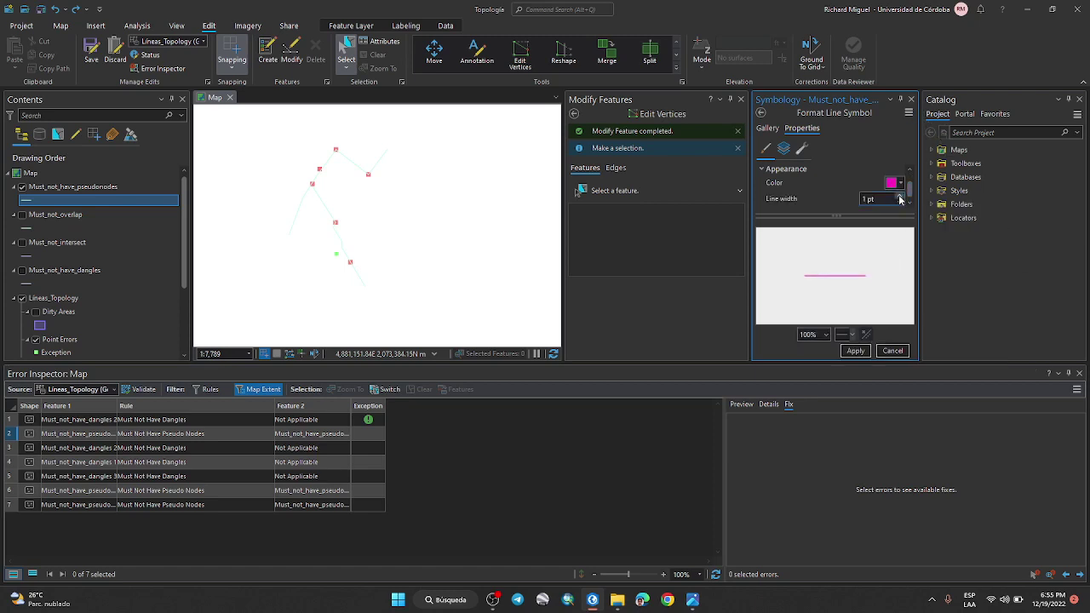
left_click(855, 350)
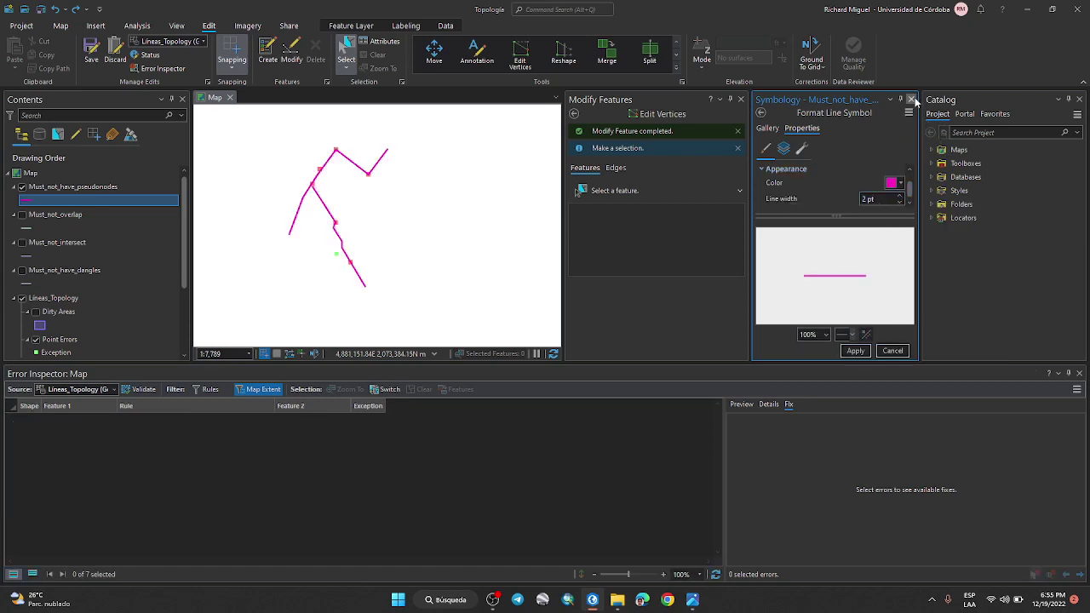
left_click(579, 318)
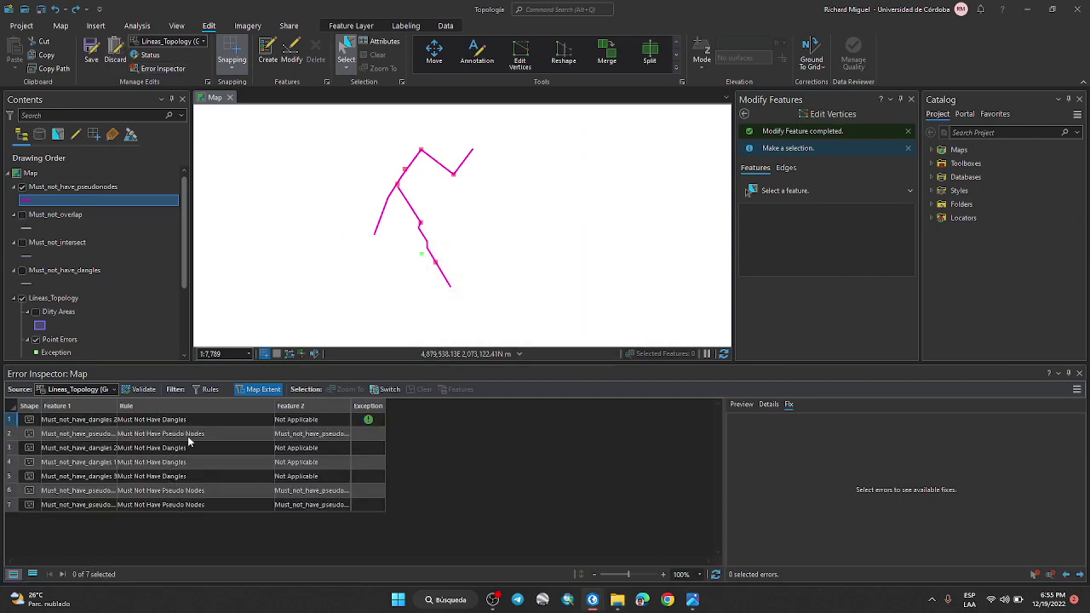
Select the Must Not Have Pseudo Nodes error at the top of the jagged line, zoom to it and preview its location
left_click(8, 435)
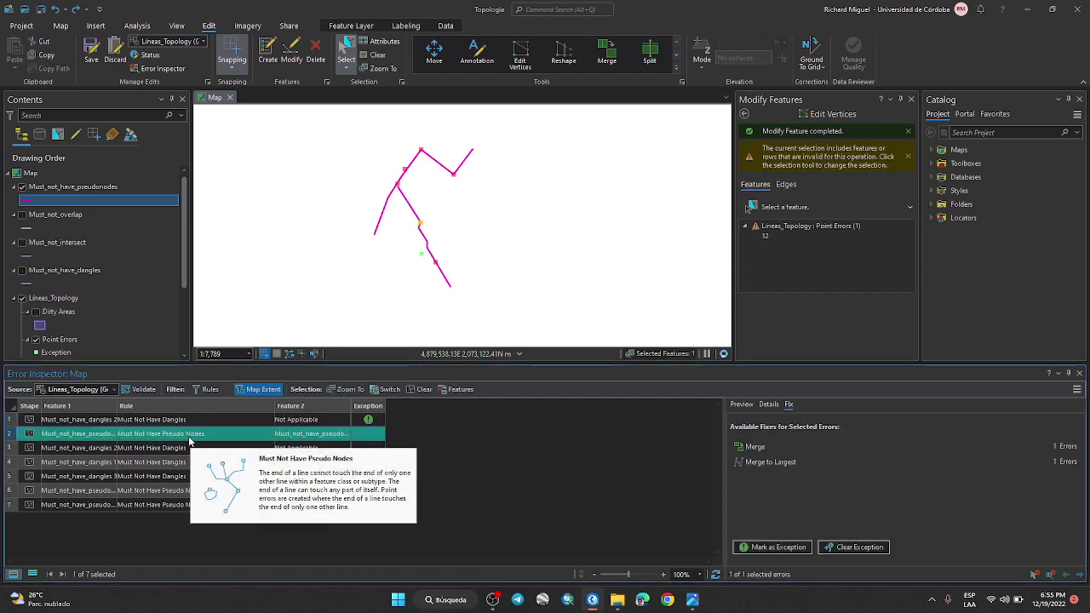
left_click(346, 389)
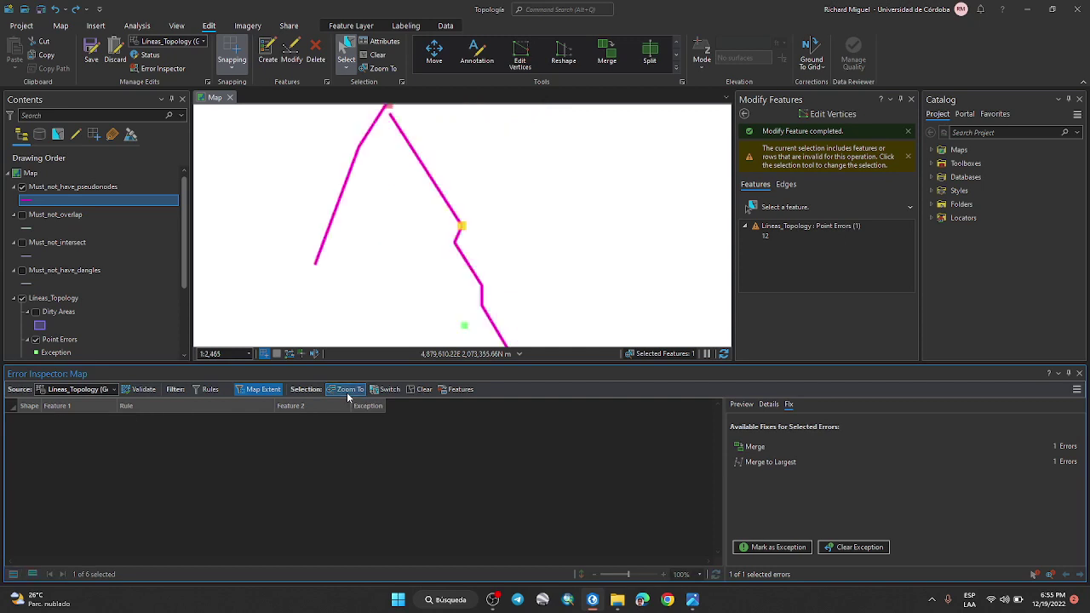
left_click(751, 408)
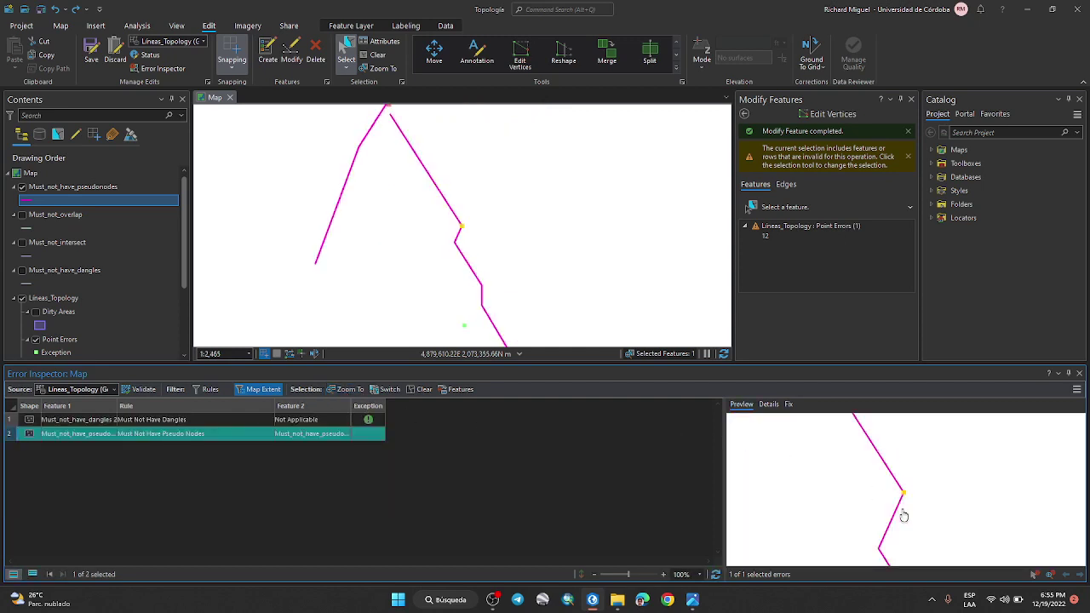
scroll(474, 227, "down", 2)
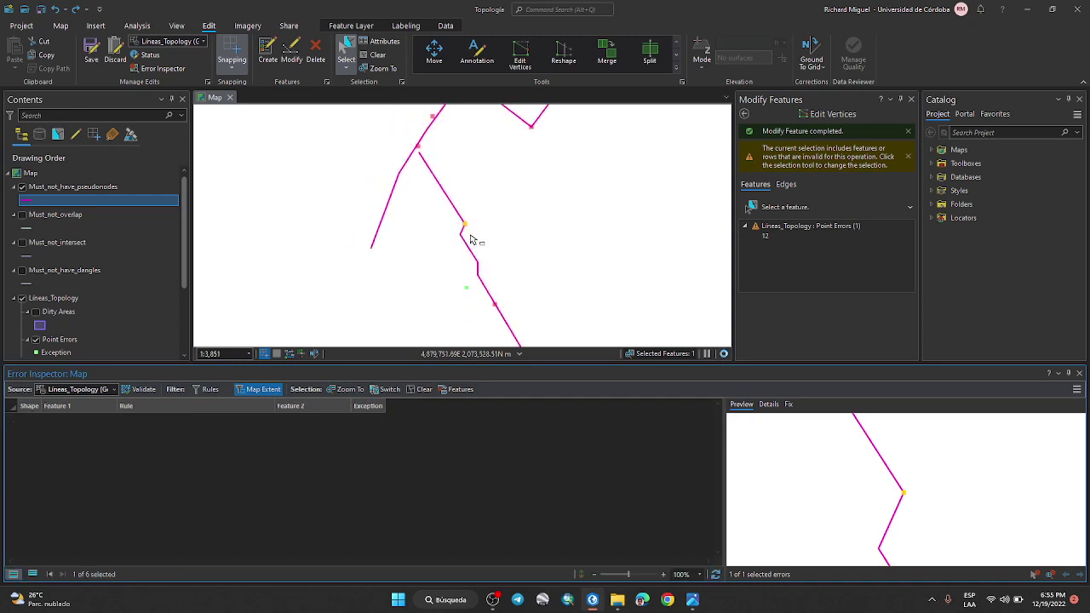
scroll(474, 241, "down", 1)
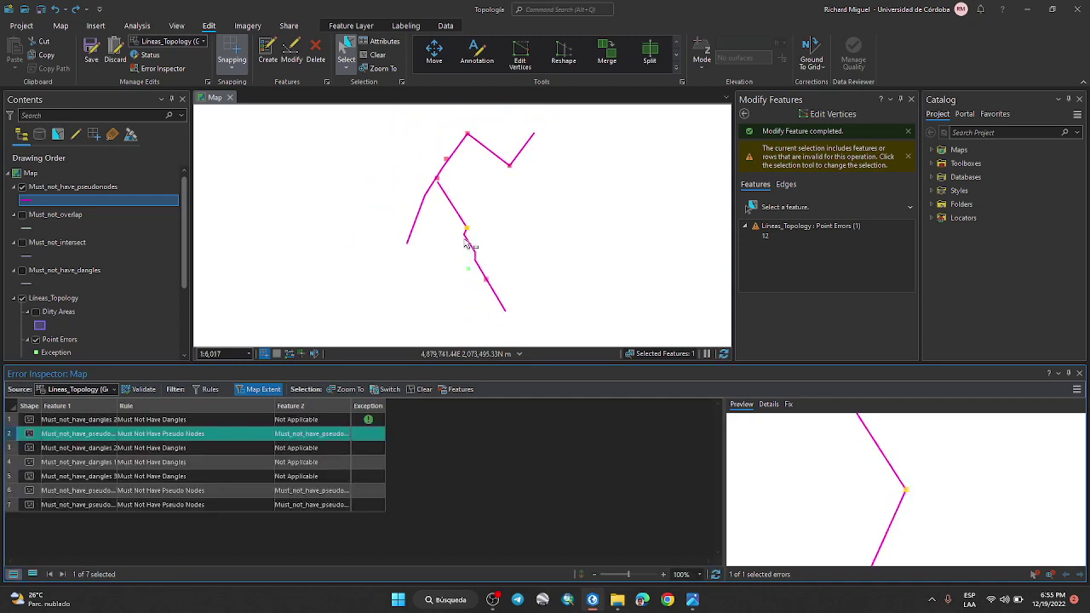
Select the line segments on either side of the pseudo node to inspect them, and clear the selection
left_click(459, 207)
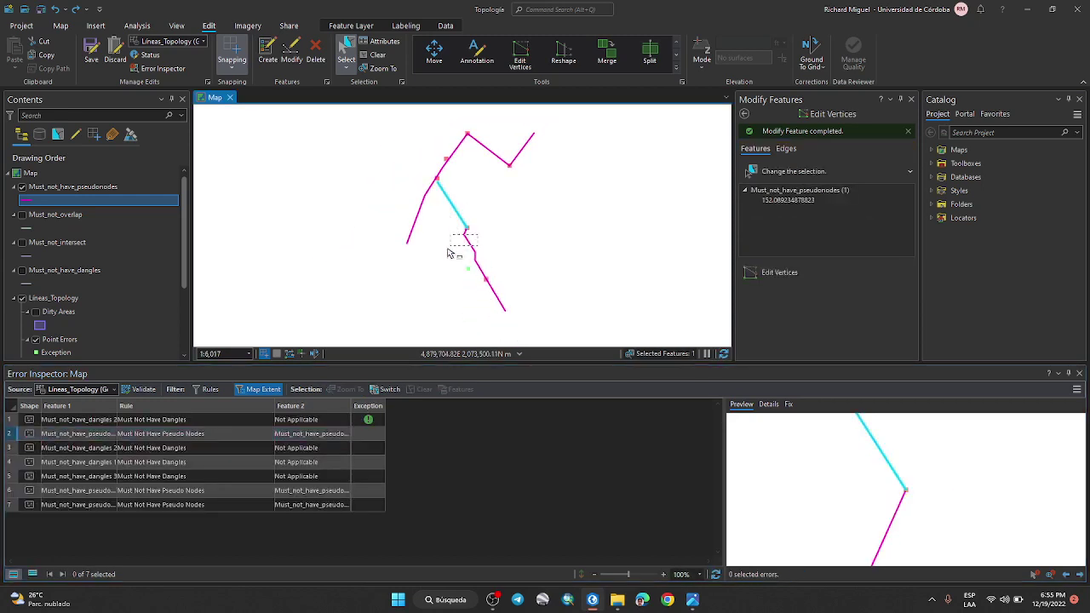
left_click(449, 252)
left_click(463, 223)
left_click(378, 55)
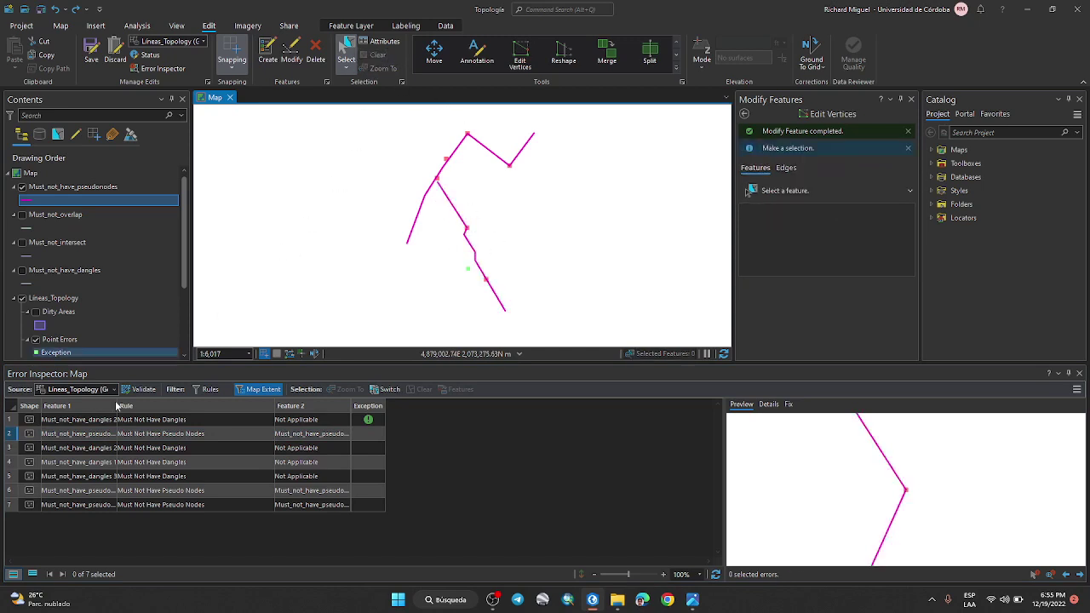
Fix the jagged line's pseudo node error with Merge, merging into Must_not_have_pseudonodes 1 (Largest)
left_click(12, 435)
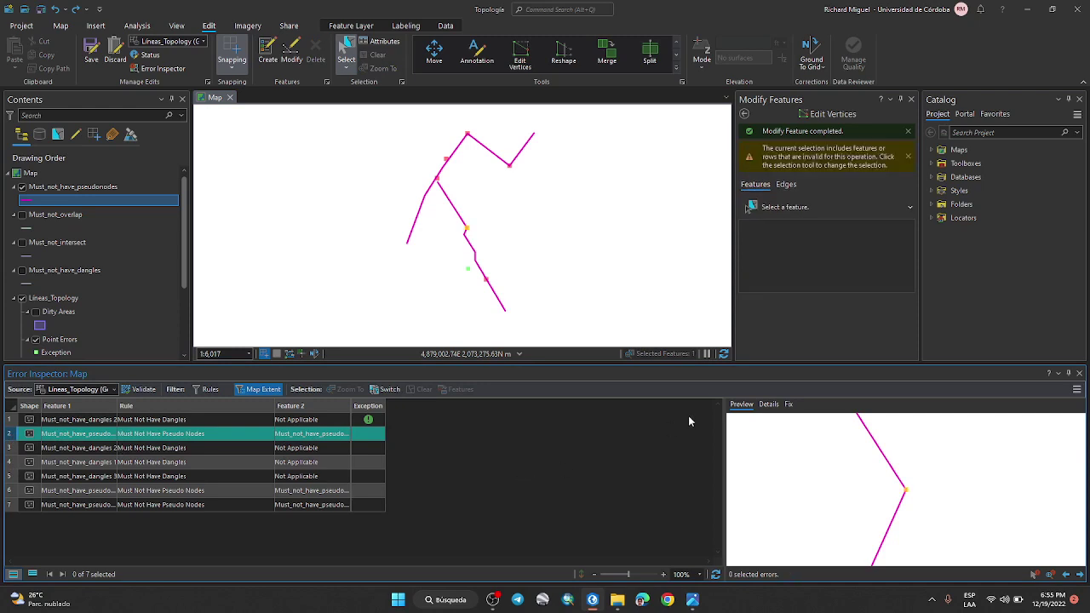
left_click(790, 406)
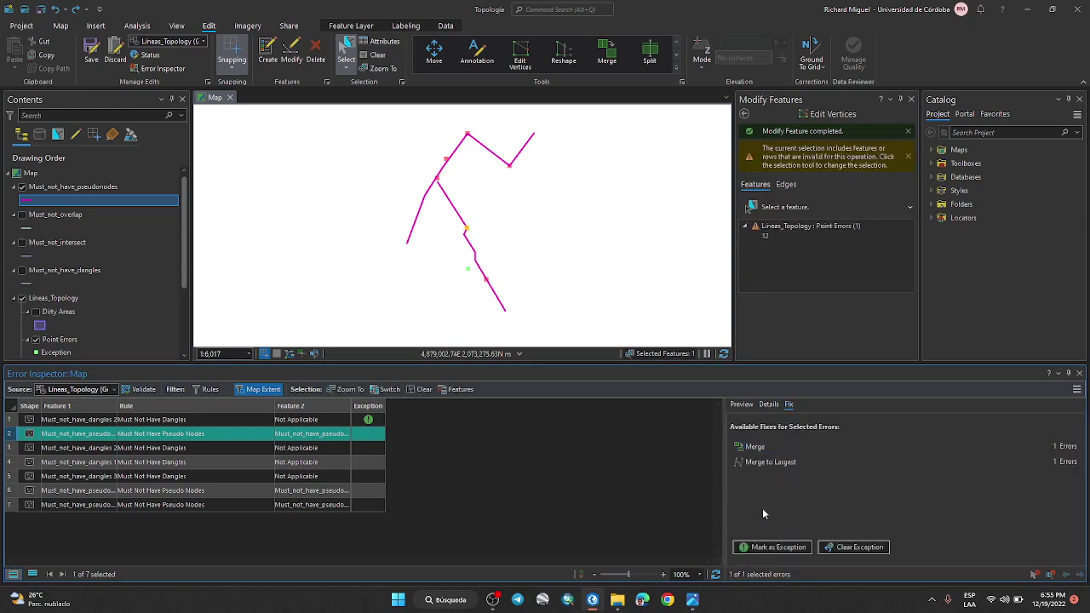
left_click(758, 447)
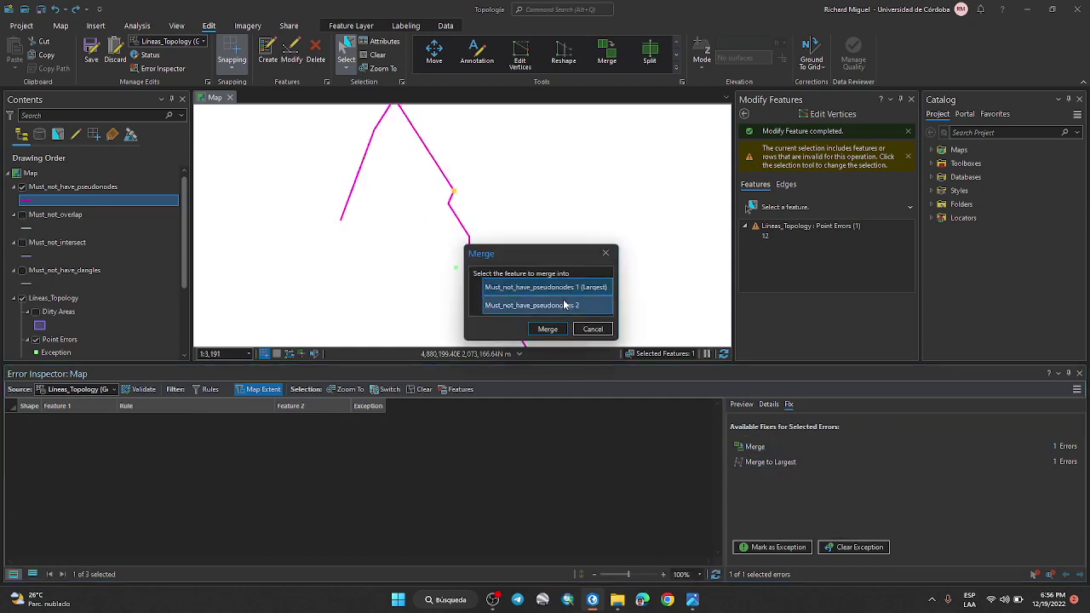
left_click_drag(533, 260, 622, 150)
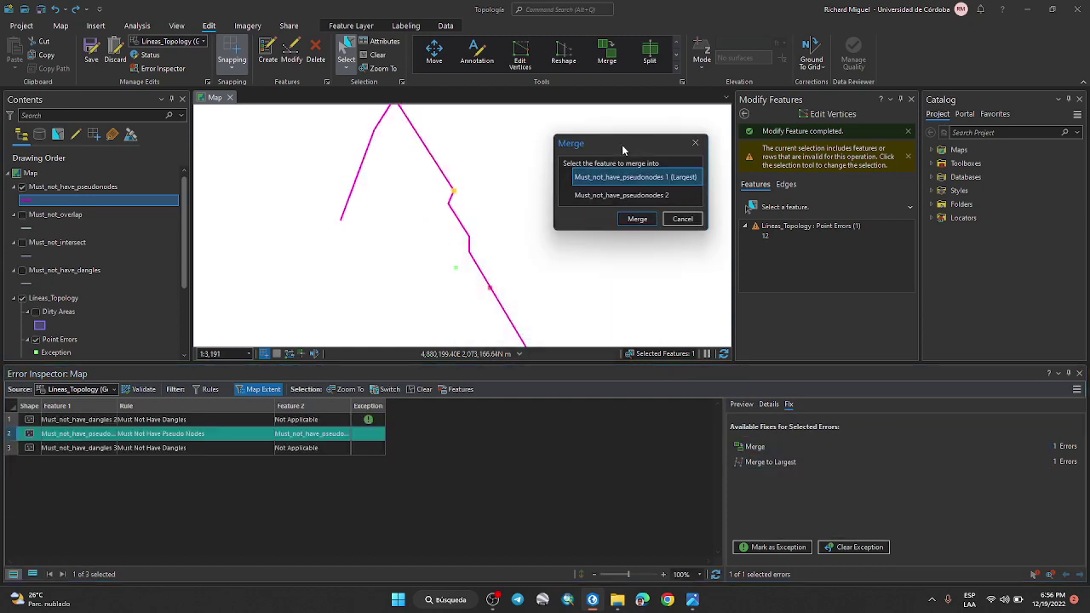
left_click(629, 195)
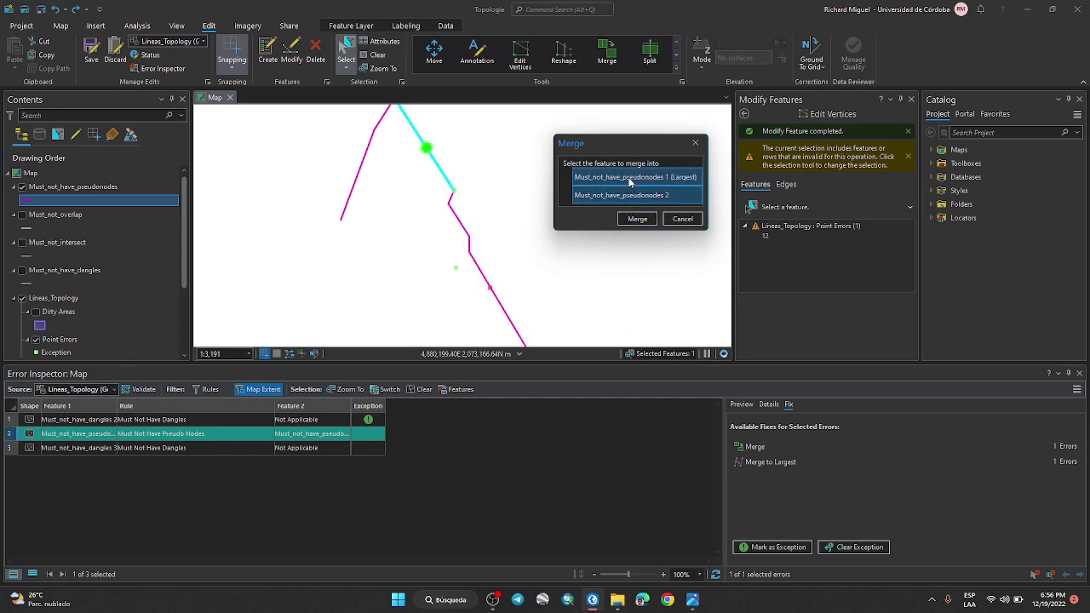
left_click(631, 179)
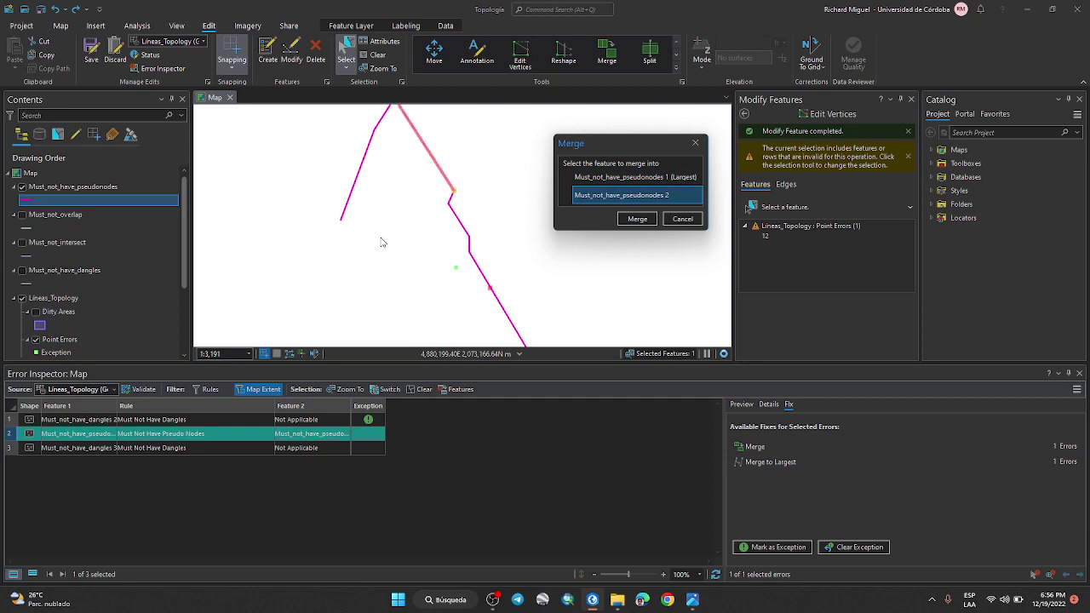
left_click(597, 177)
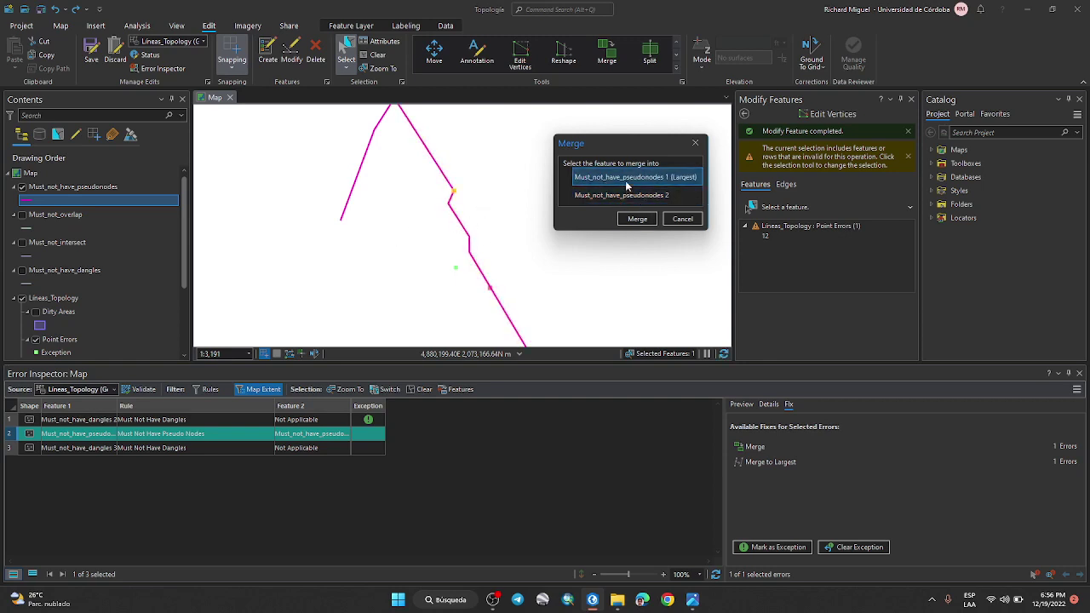
left_click(637, 219)
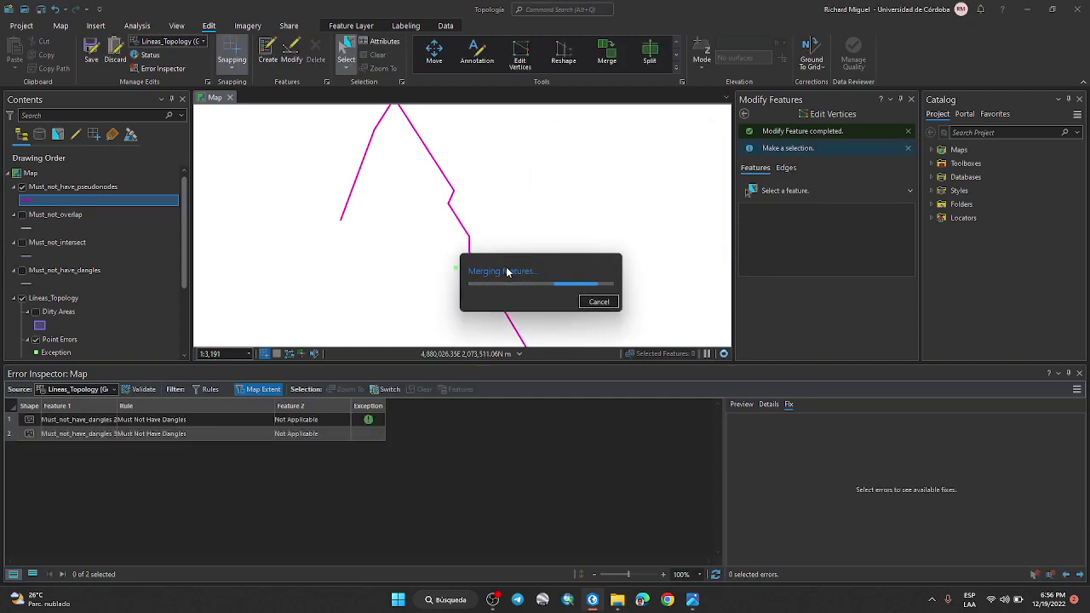
Select the merged line to check it, undo the merge and clear the selection
left_click_drag(497, 185, 426, 204)
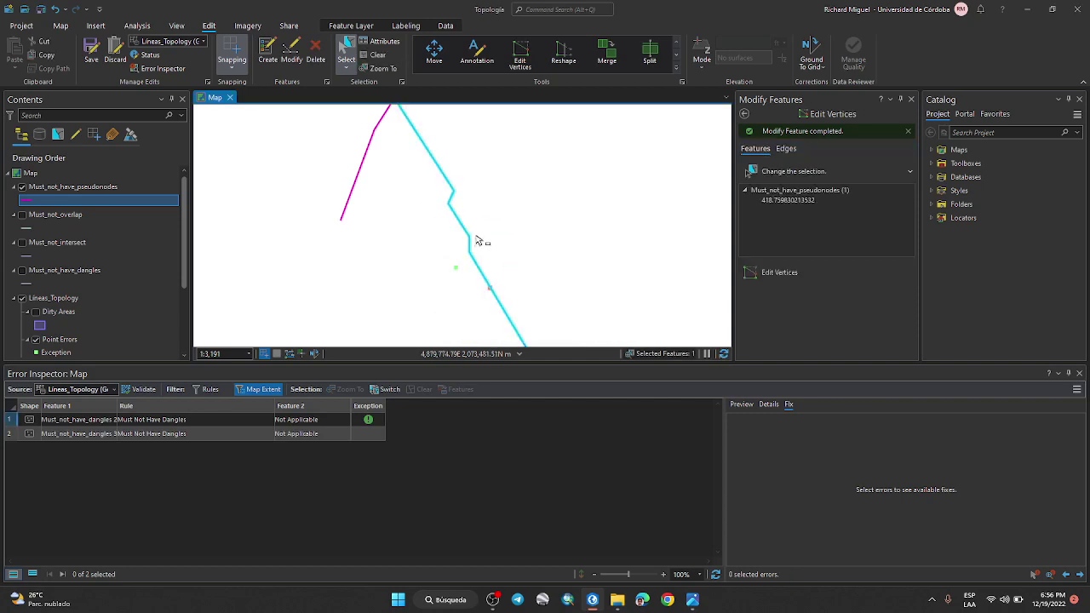
left_click(54, 11)
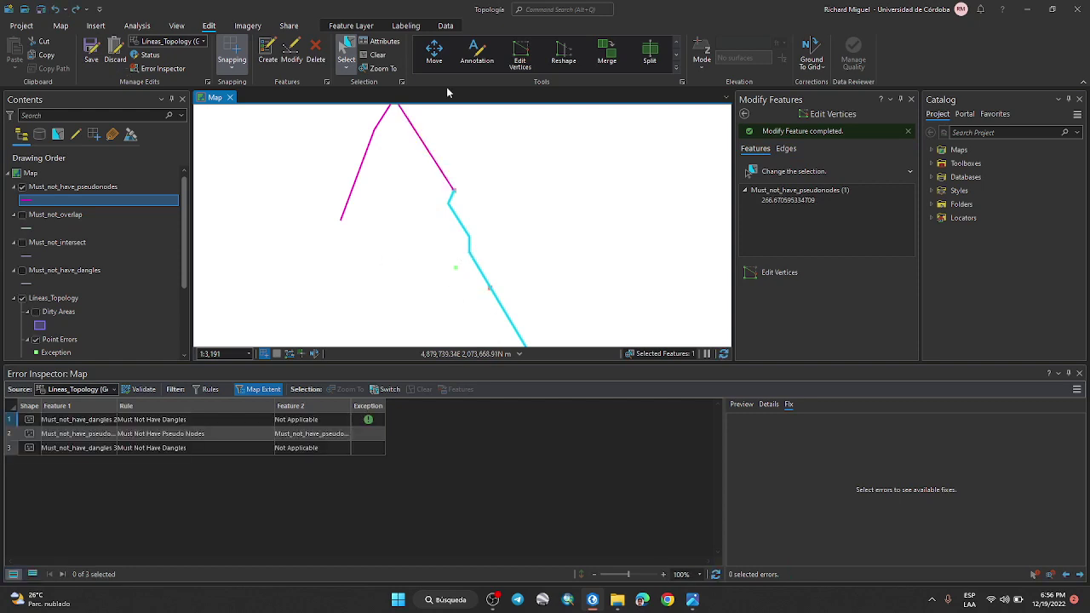
left_click(375, 54)
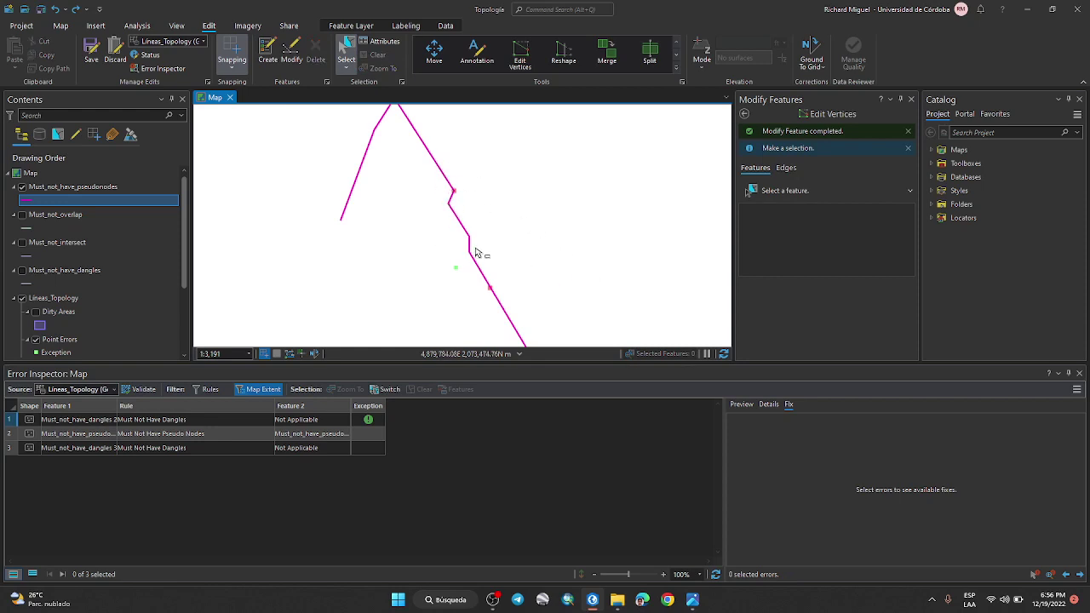
Fix the jagged line's pseudo node error with Merge to Largest and select the merged line to check it
left_click(46, 436)
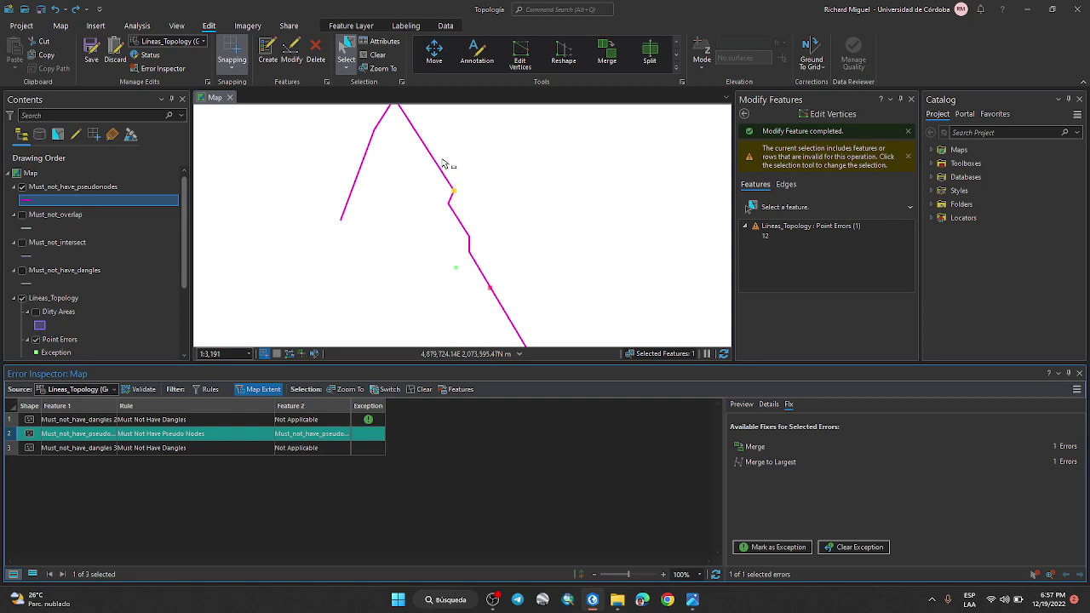
left_click(778, 465)
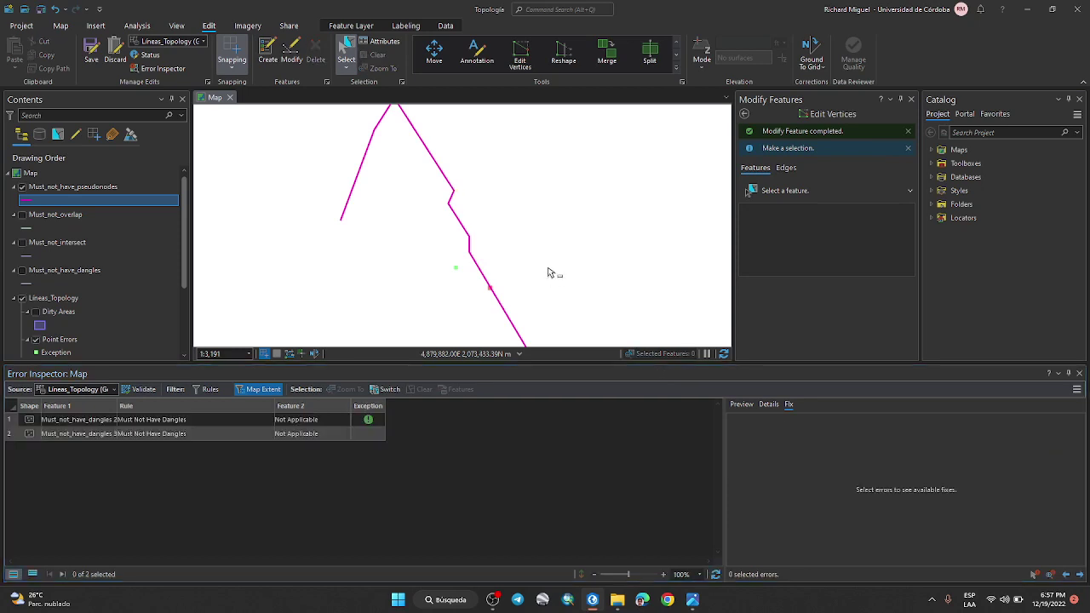
left_click_drag(486, 196, 453, 216)
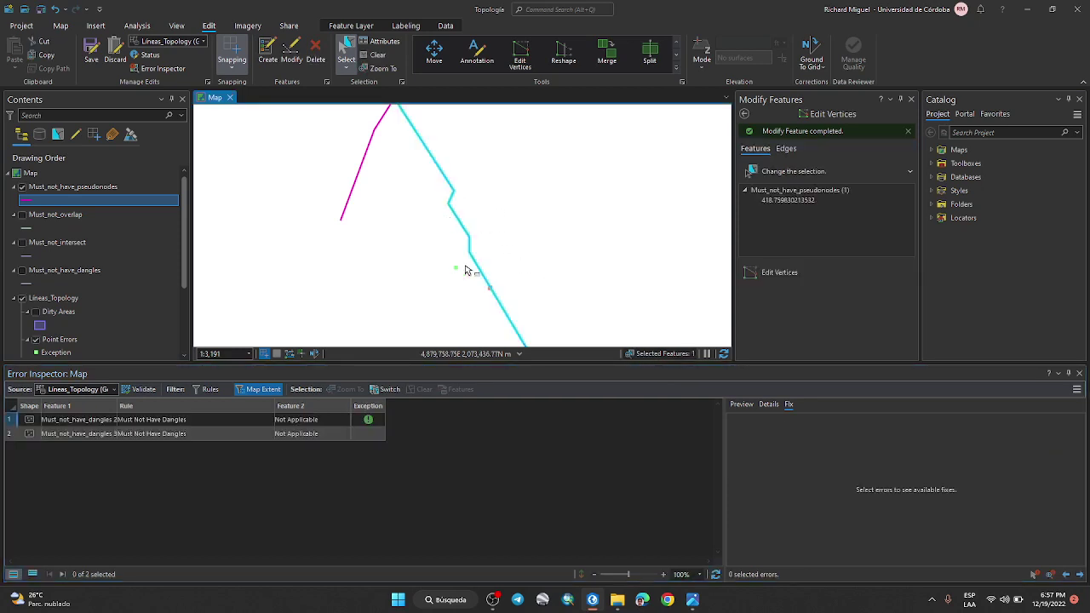
Select the pseudo node error at the V-shaped corner of the upper line and examine its location up close
scroll(466, 268, "down", 3)
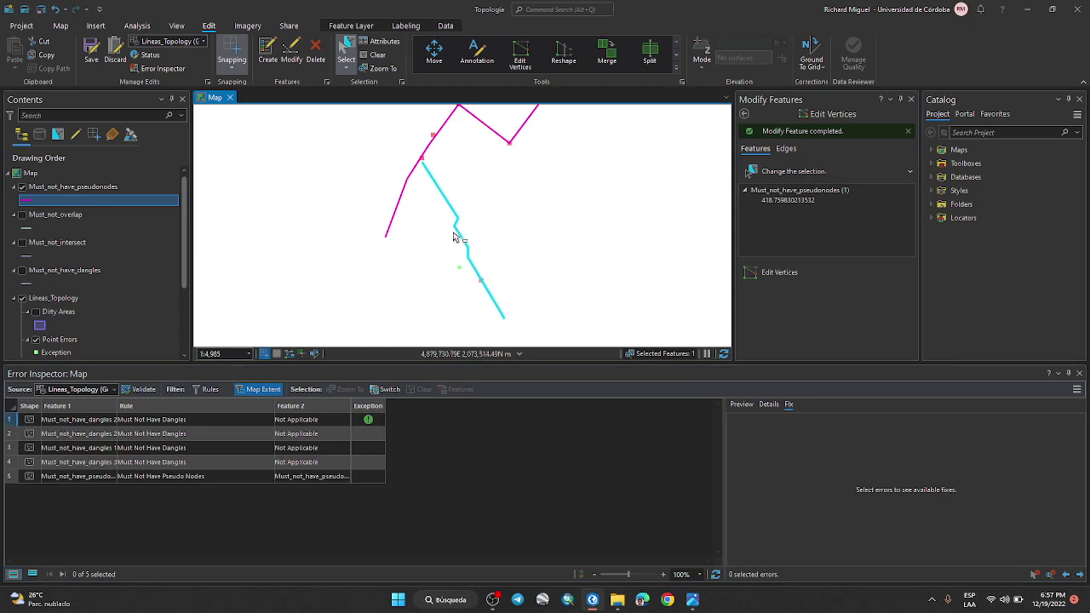
left_click(13, 479)
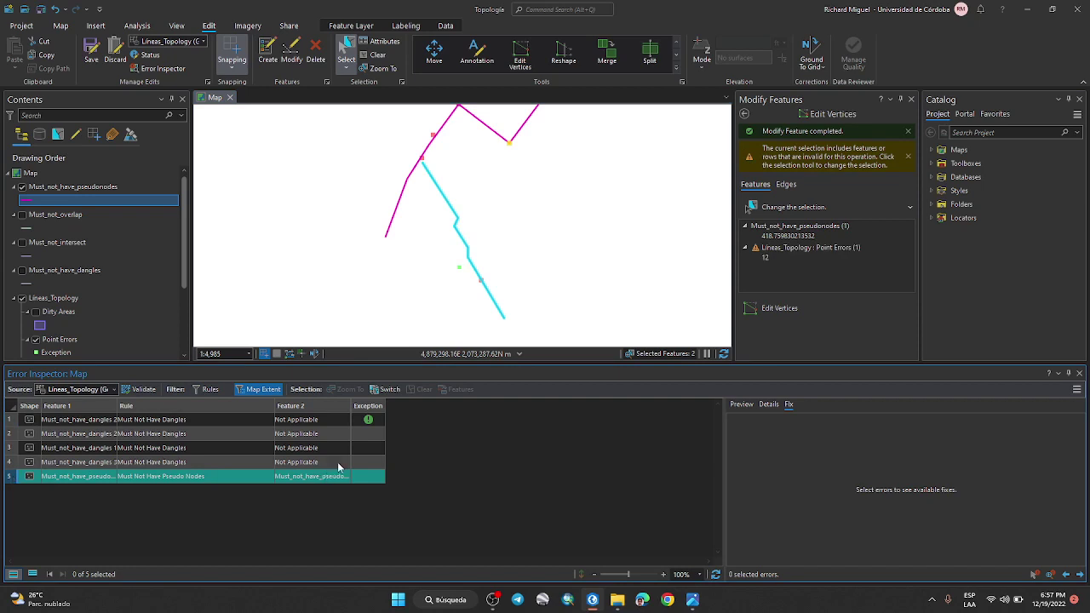
left_click(742, 405)
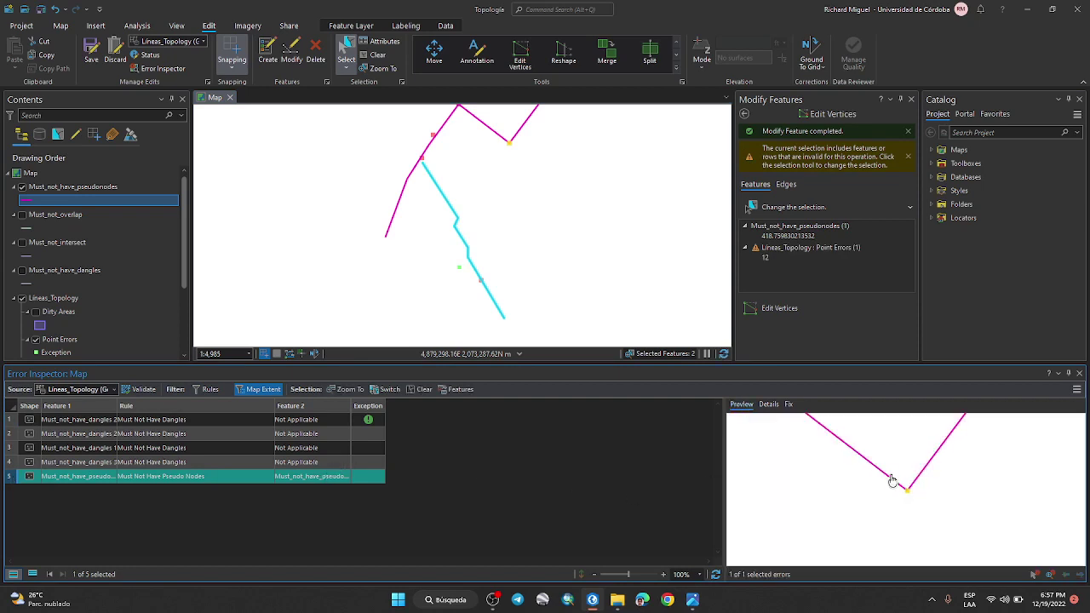
scroll(494, 154, "up", 5)
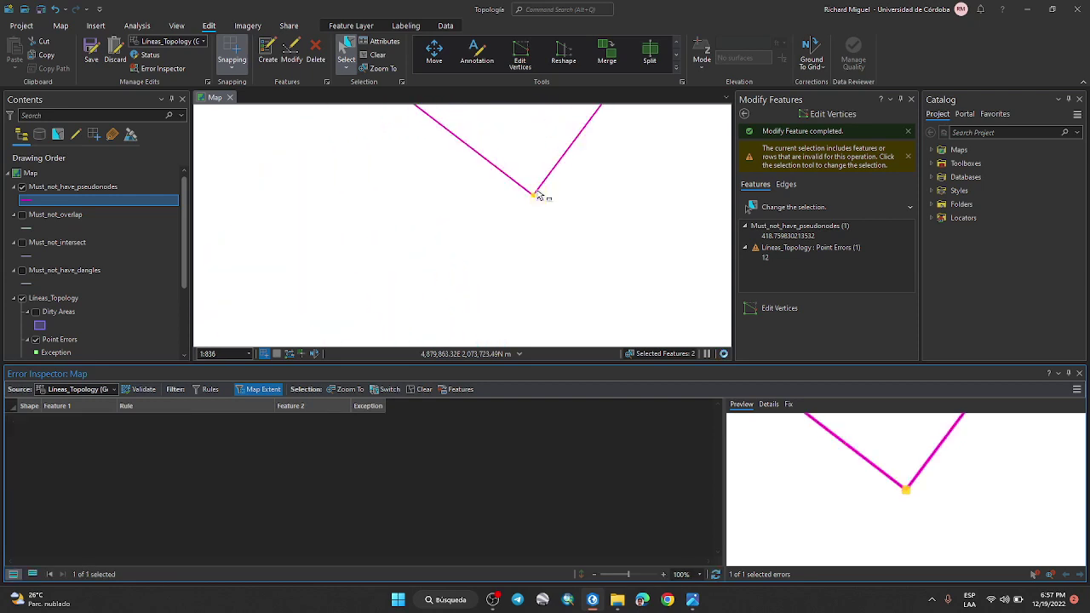
scroll(538, 197, "down", 5)
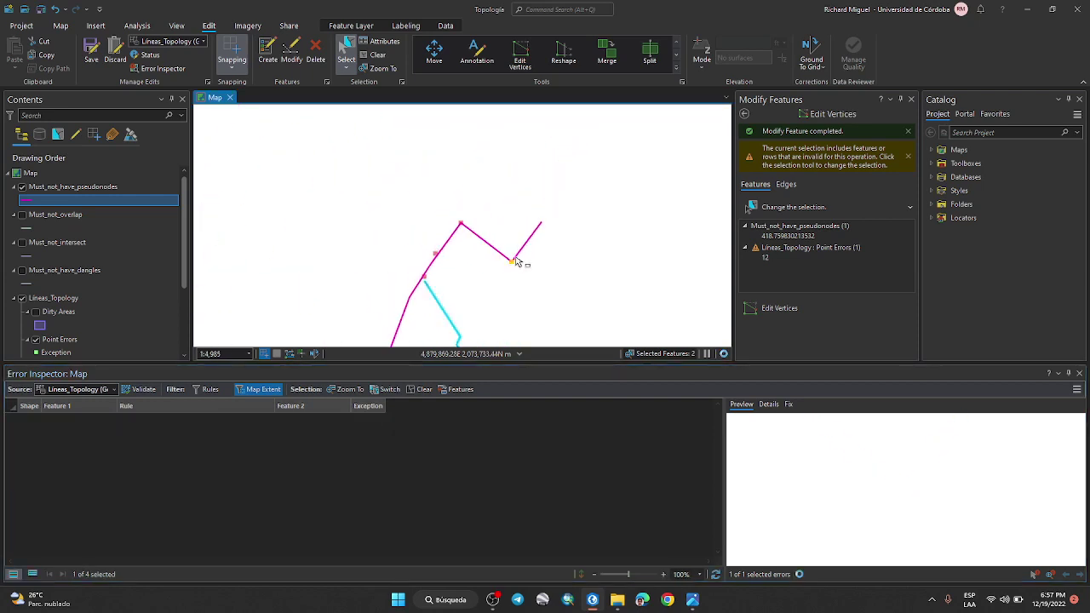
Select in turn the two lines meeting at the V-shaped corner to inspect them, and clear the selection
left_click(536, 230)
left_click(499, 251)
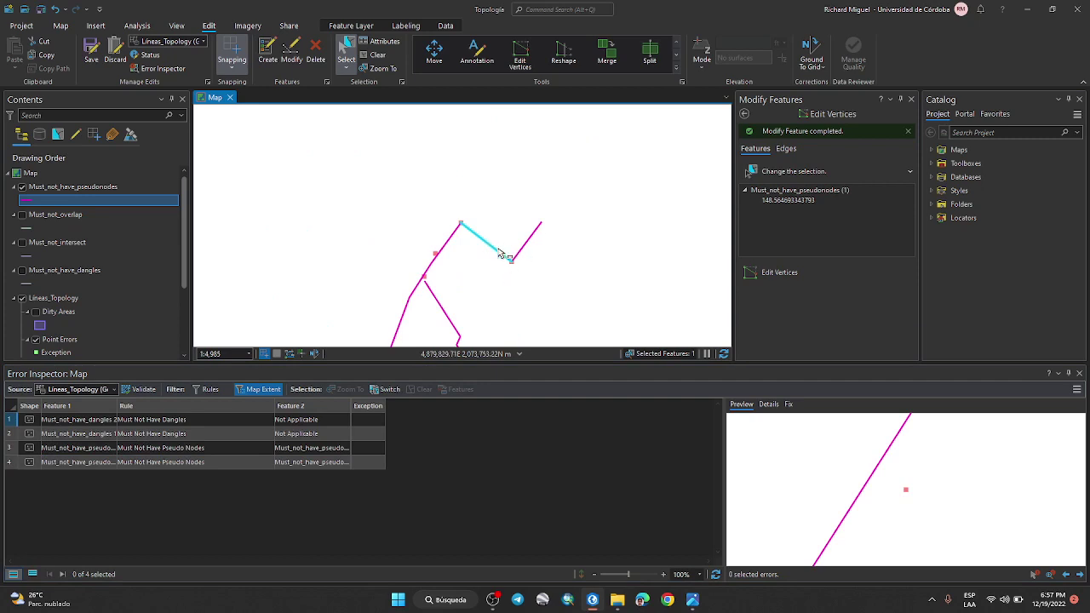
scroll(512, 264, "up", 4)
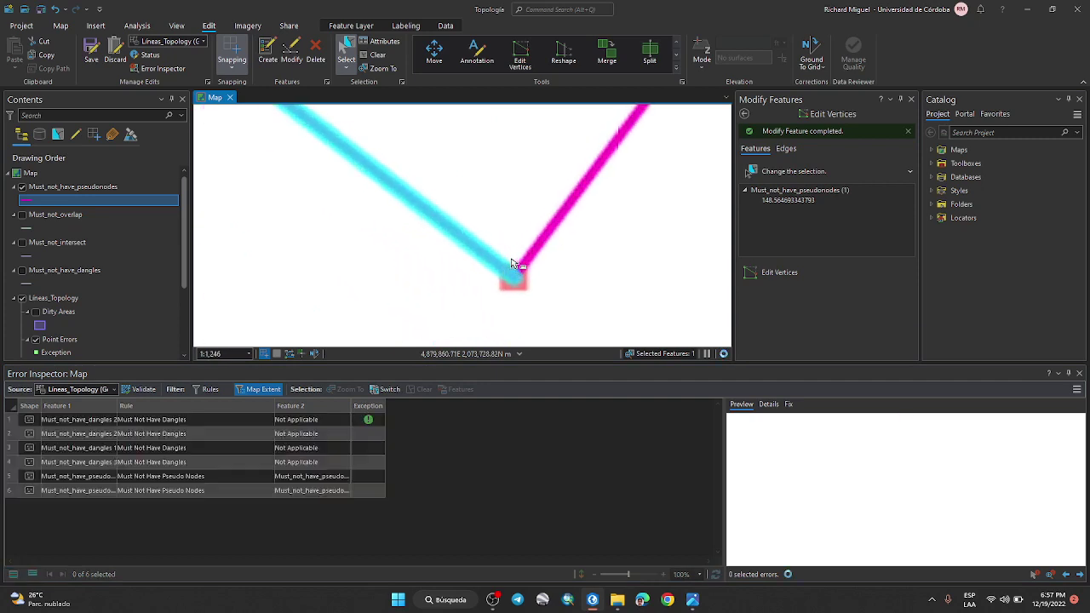
left_click(373, 54)
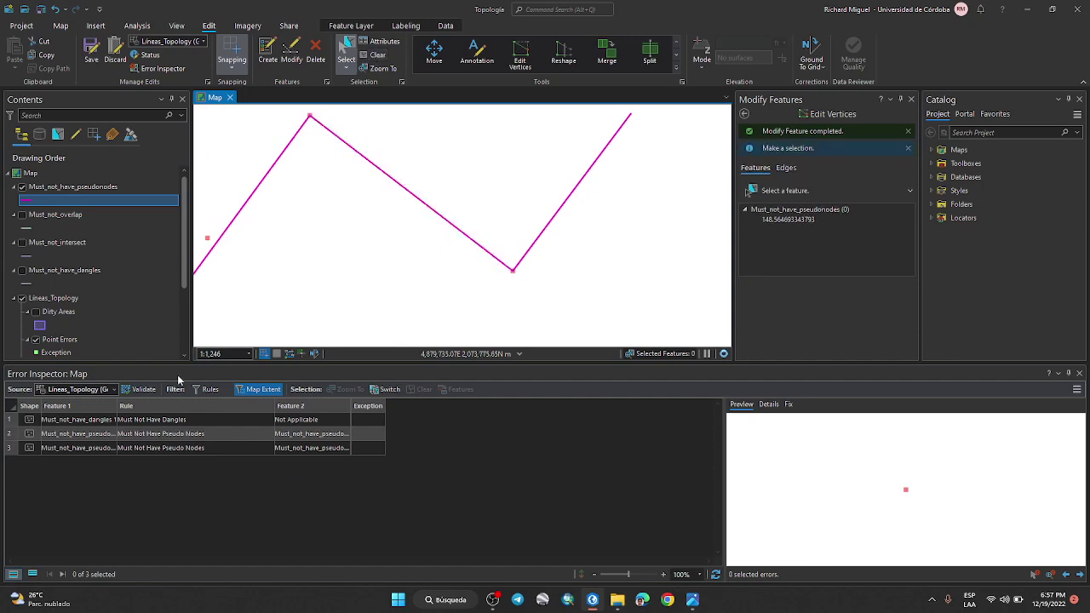
Fix the pseudo node error at the V-shaped corner with Merge to Largest
left_click(17, 436)
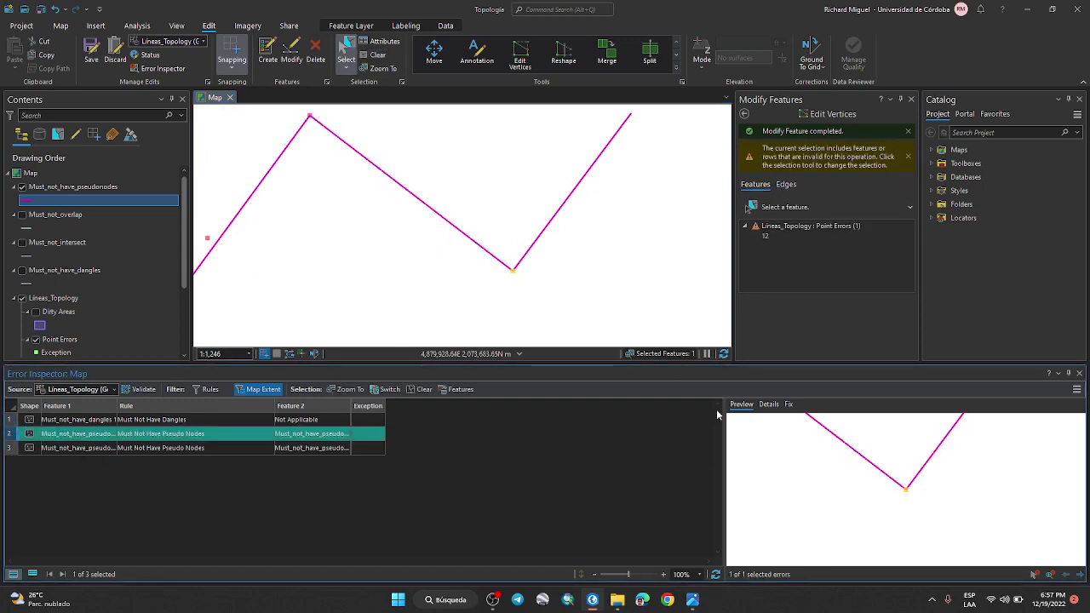
left_click(790, 406)
left_click(775, 463)
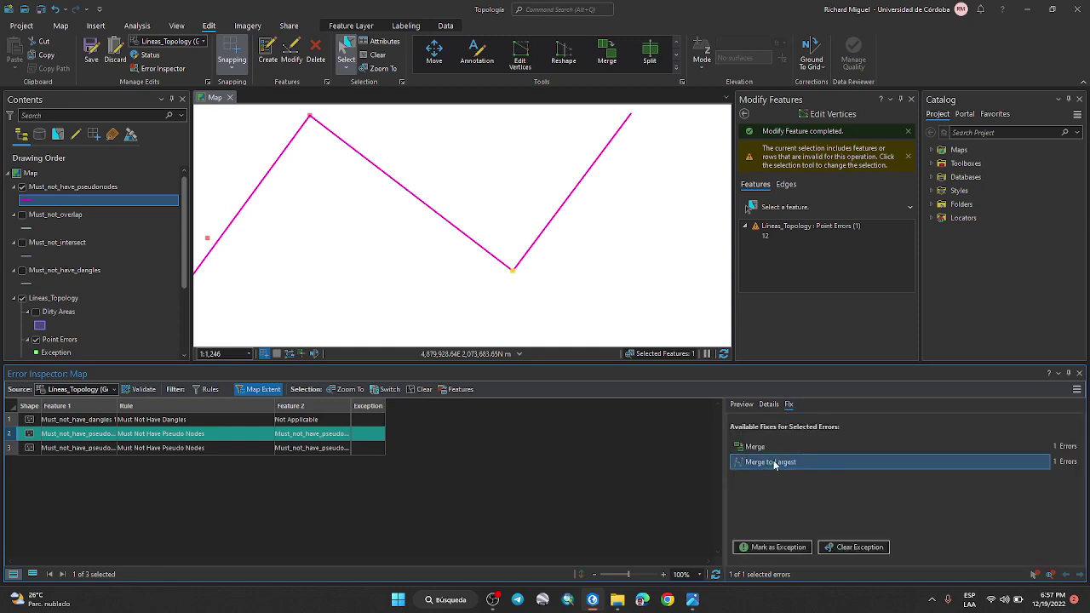
left_click(775, 463)
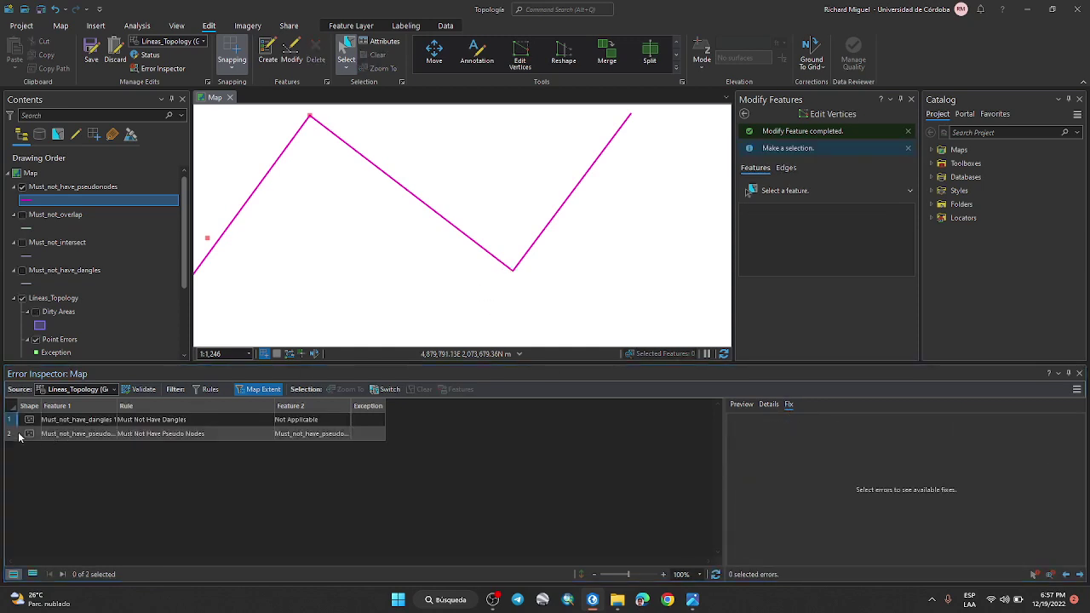
Select the pseudo node error at the upper peak, inspect the lines meeting there, and clear the selection
left_click(14, 434)
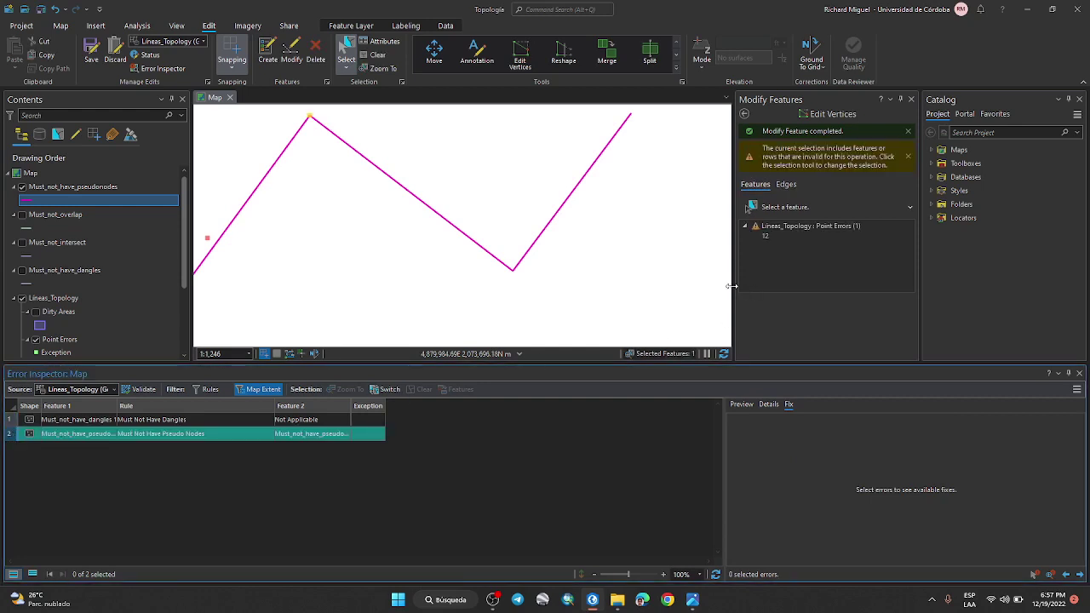
left_click(271, 176)
left_click(384, 202)
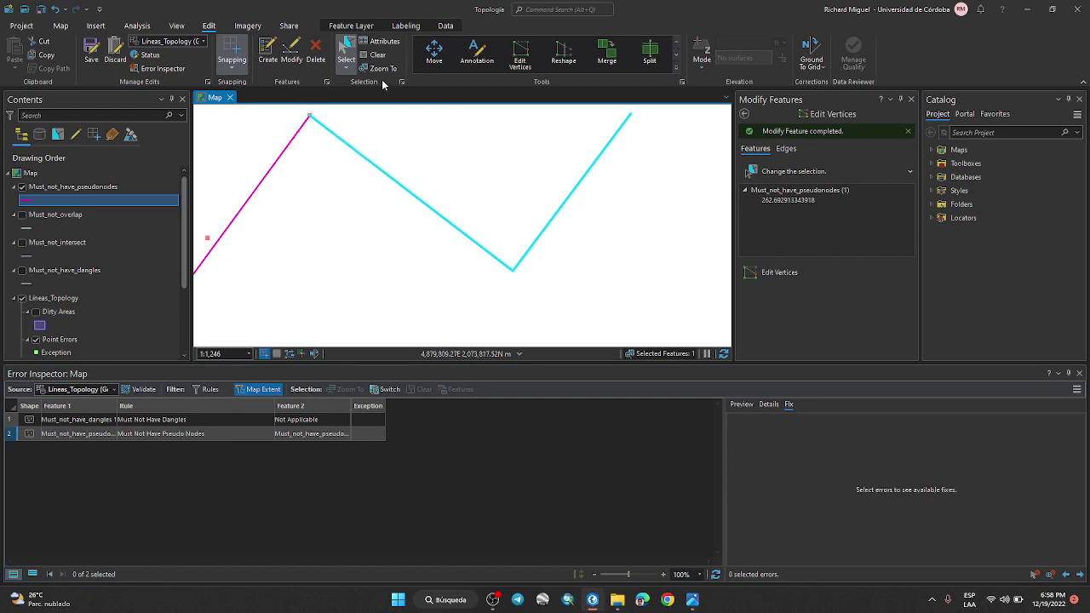
left_click(375, 55)
Fix the peak's pseudo node error by merging into Must_not_have_pseudonodes 4, and select the merged line to check it
left_click(11, 434)
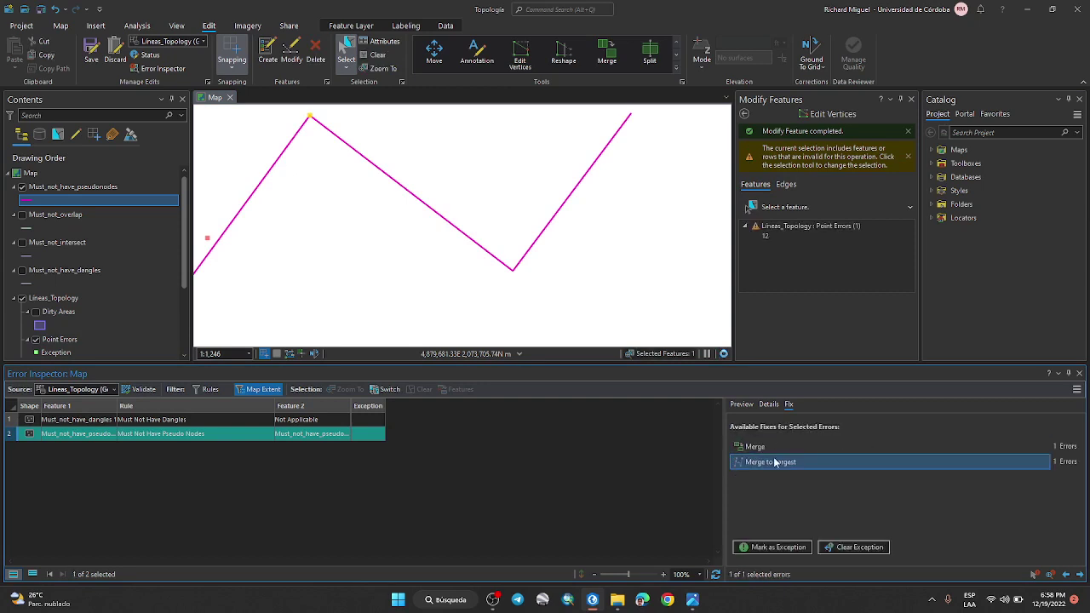
left_click(765, 449)
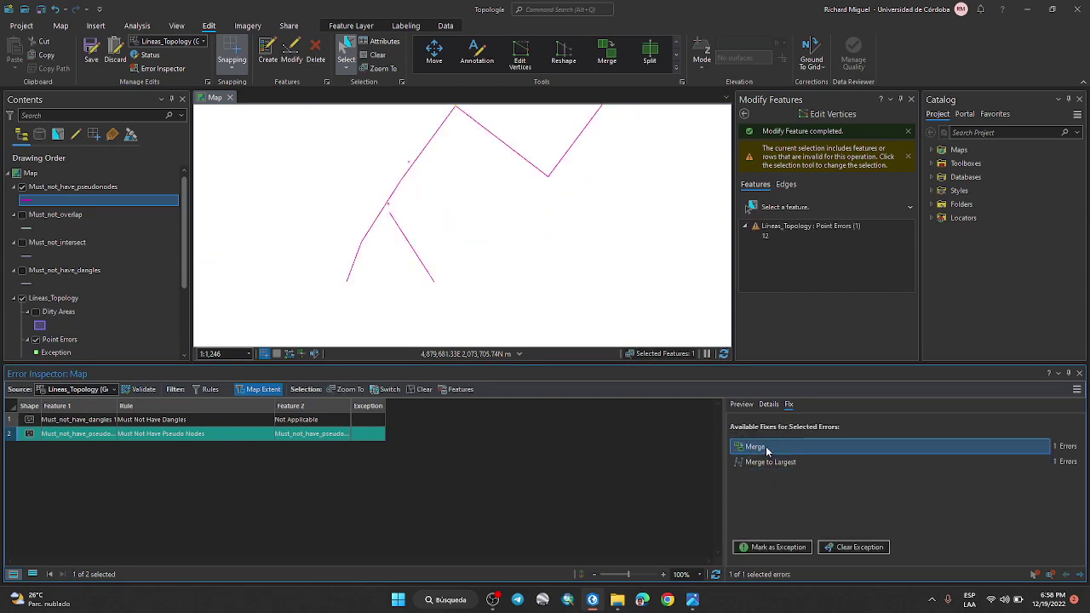
left_click(549, 305)
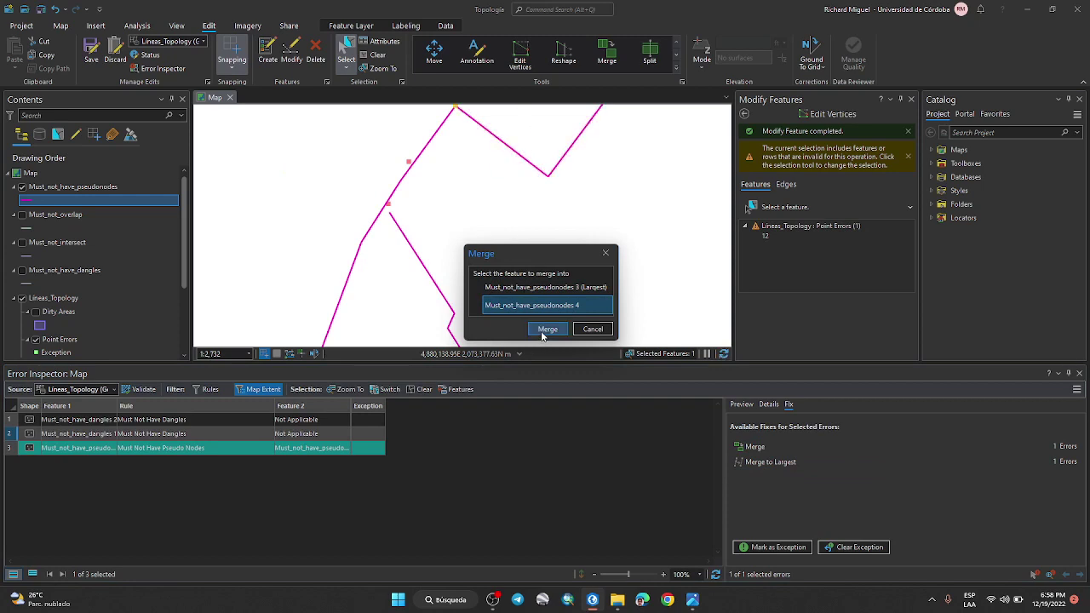
left_click(547, 330)
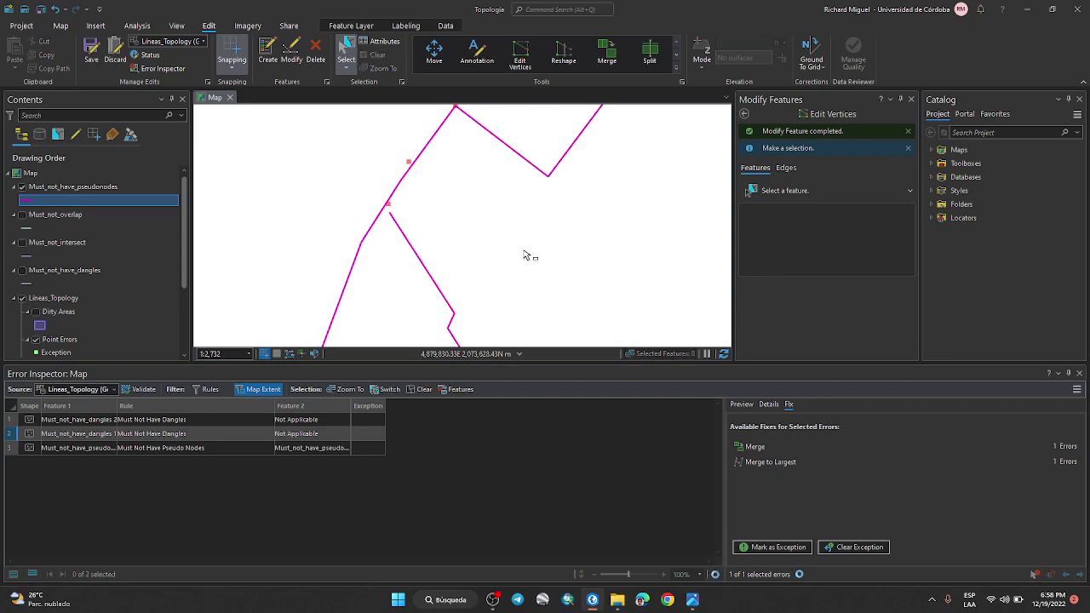
left_click(525, 167)
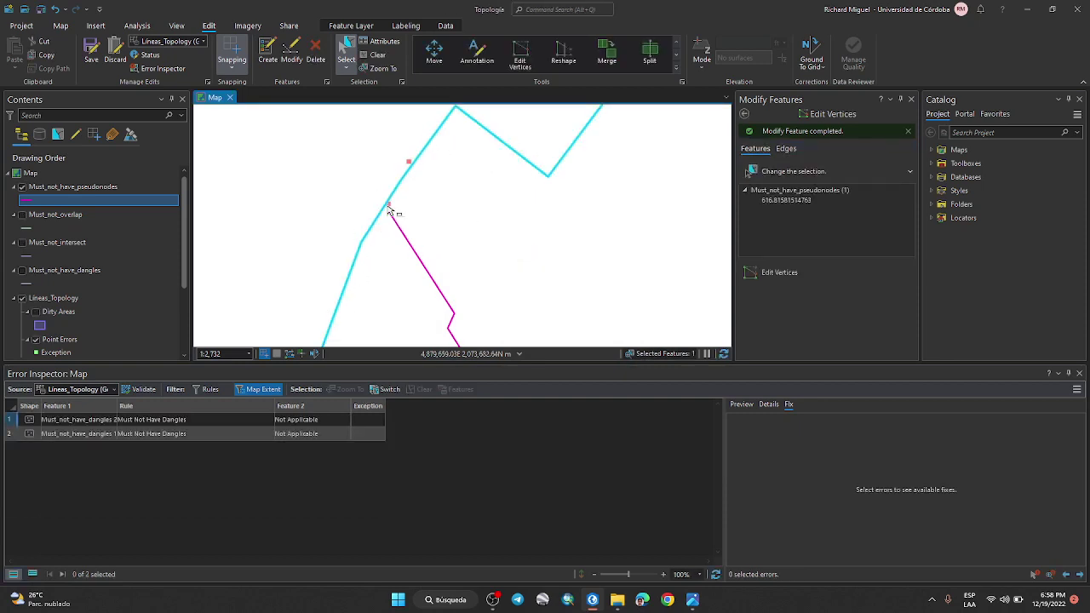
Select the Must Not Have Dangles error beside the merged line and examine its position relative to the neighbouring diagonal line
scroll(391, 211, "up", 2)
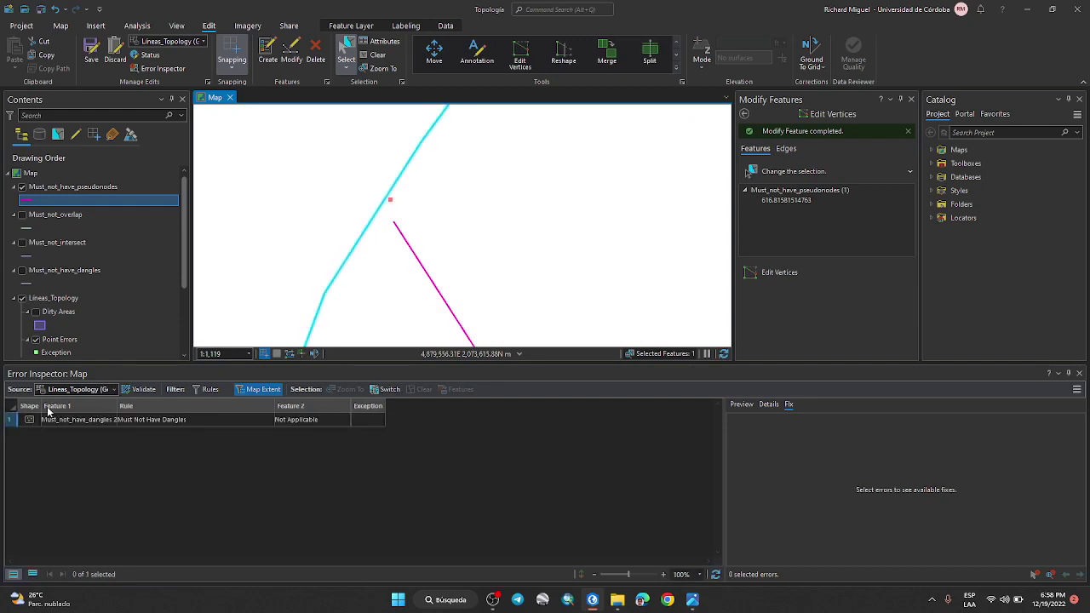
left_click(13, 420)
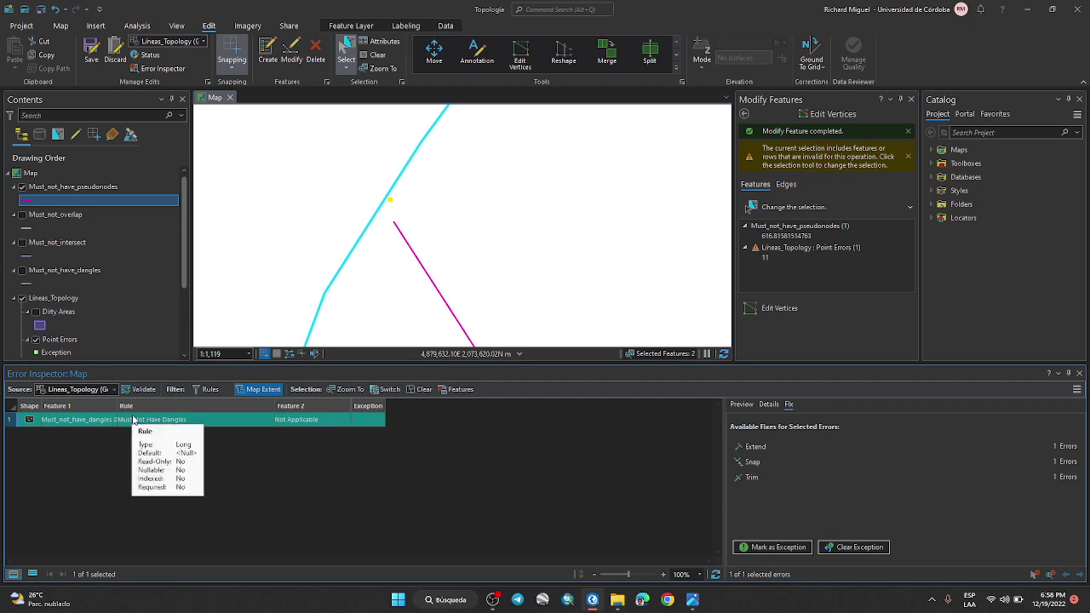
mouse_move(150, 430)
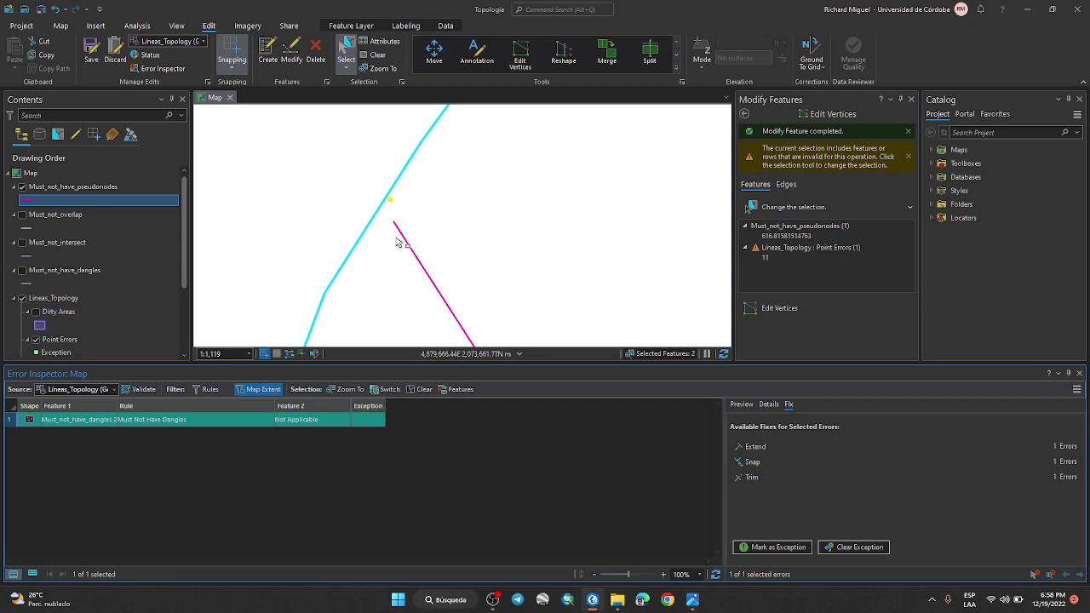
left_click(422, 248)
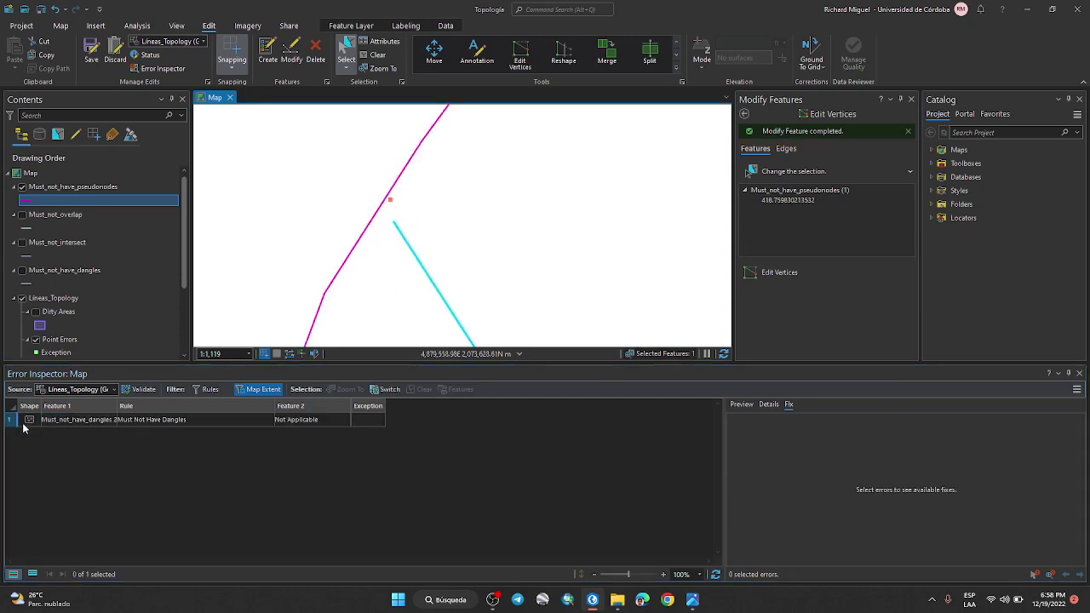
left_click(26, 422)
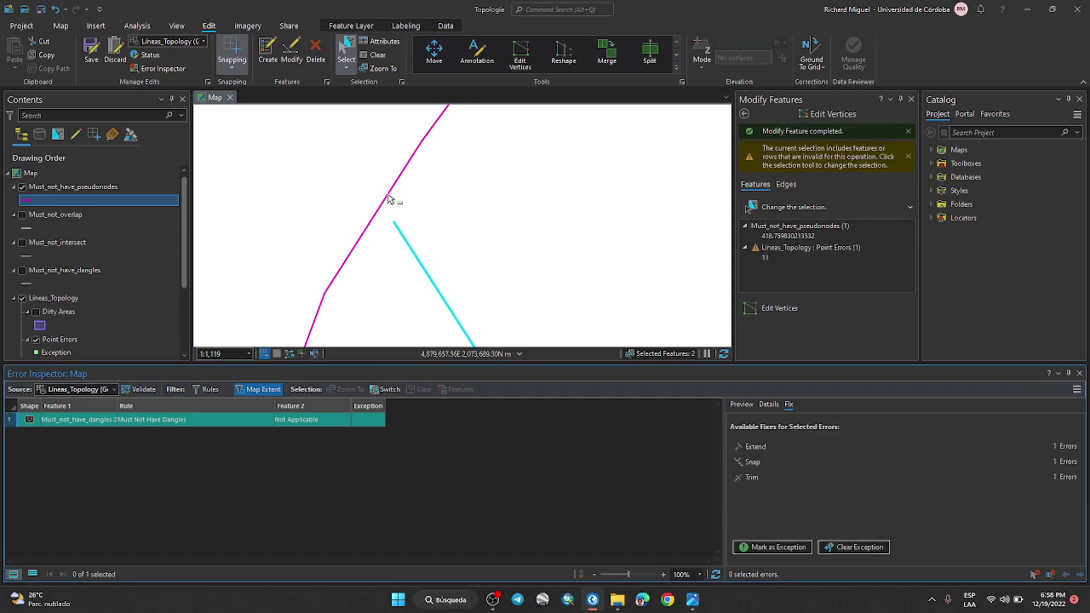
scroll(379, 189, "up", 5)
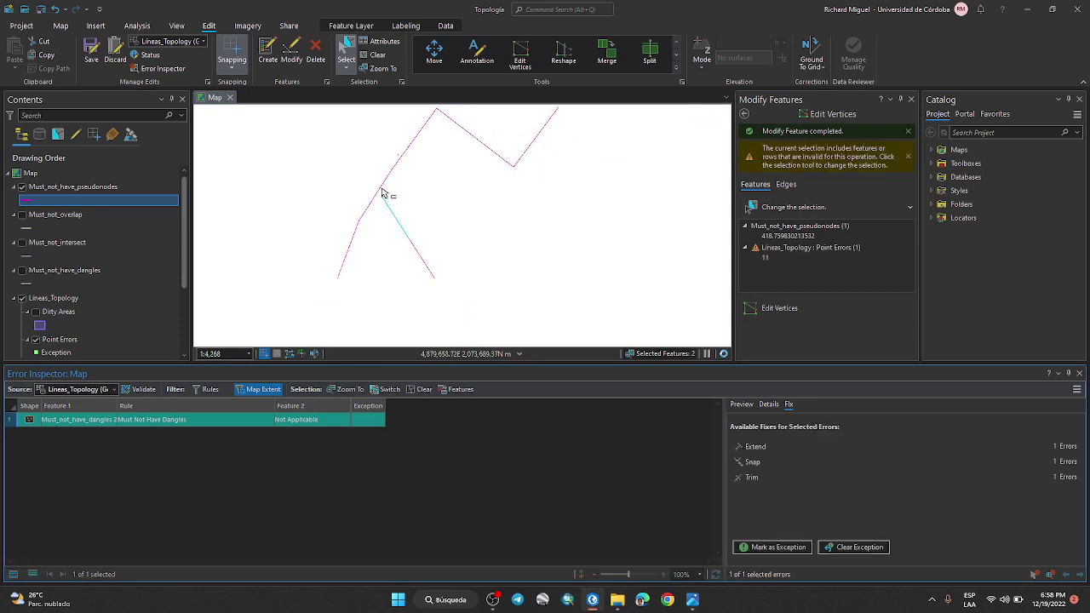
Show the Must_not_overlap, Must_not_intersect and Must_not_have_dangles layers and examine the selected dangle error point up close
left_click(23, 215)
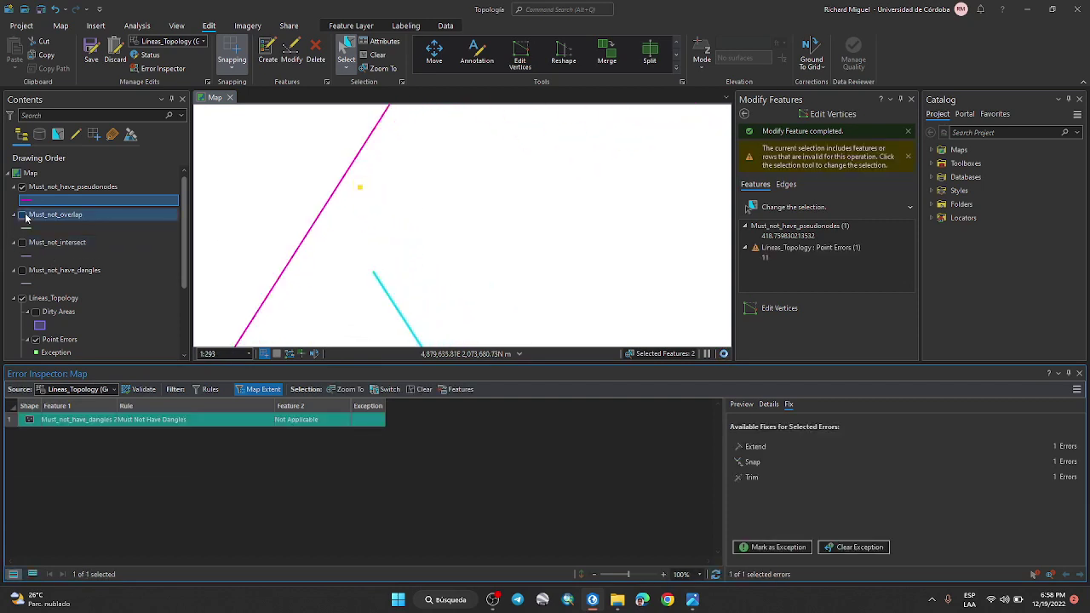
left_click(23, 243)
left_click(23, 271)
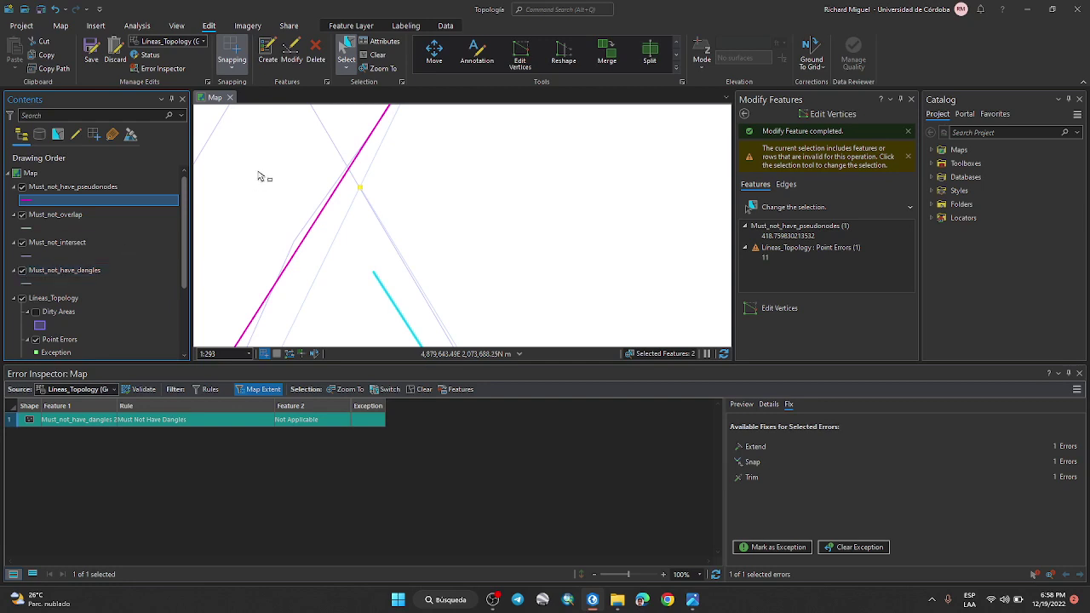
scroll(361, 187, "up", 4)
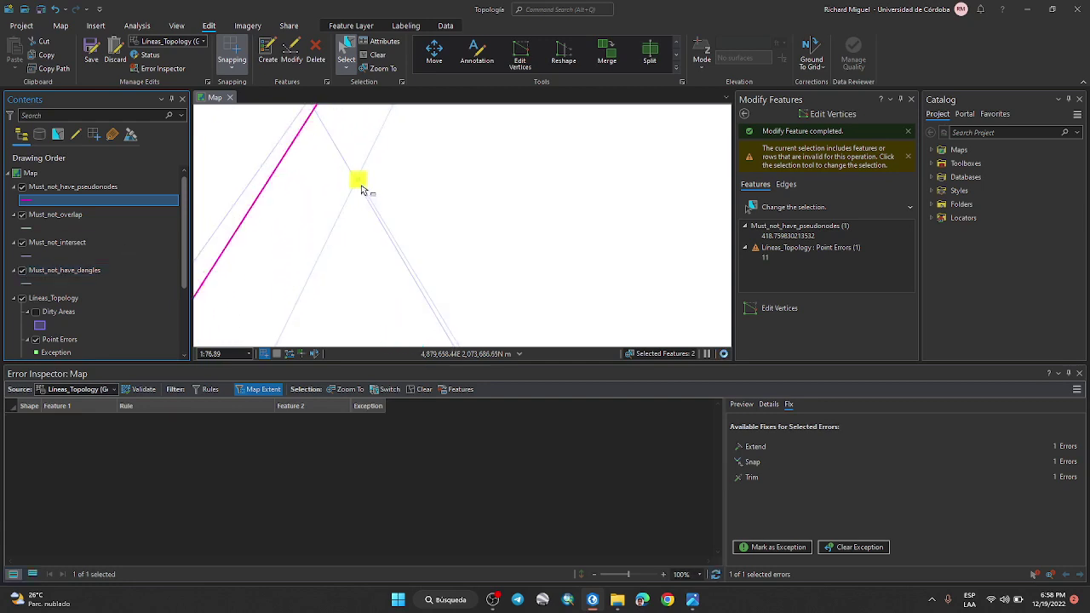
scroll(363, 186, "up", 5)
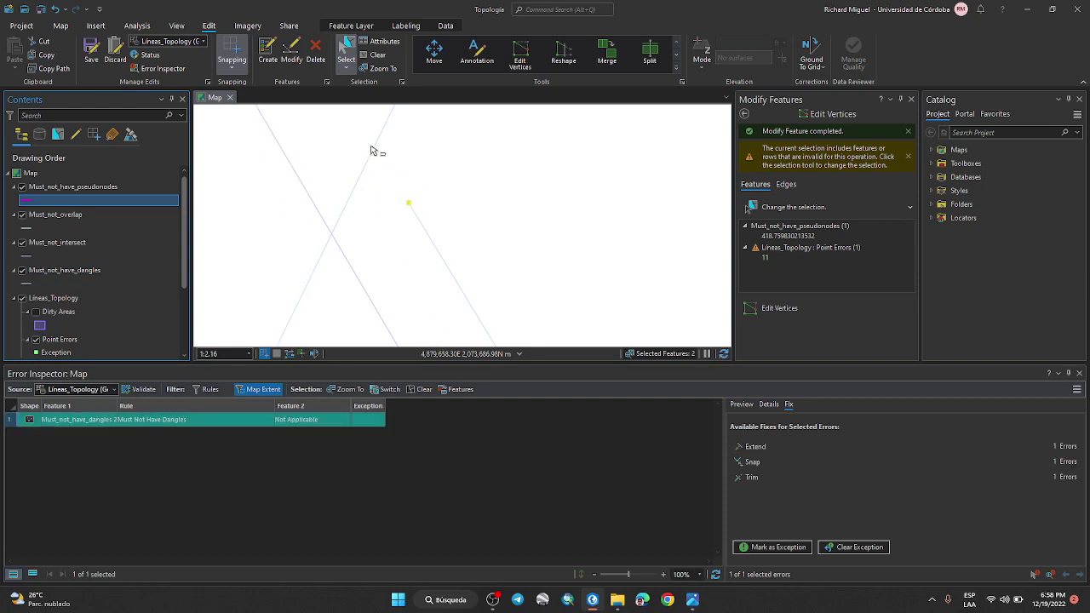
Toggle the Must_not_overlap, Must_not_intersect and Must_not_have_dangles layers off and back on to compare the lines around the dangle point
left_click(22, 215)
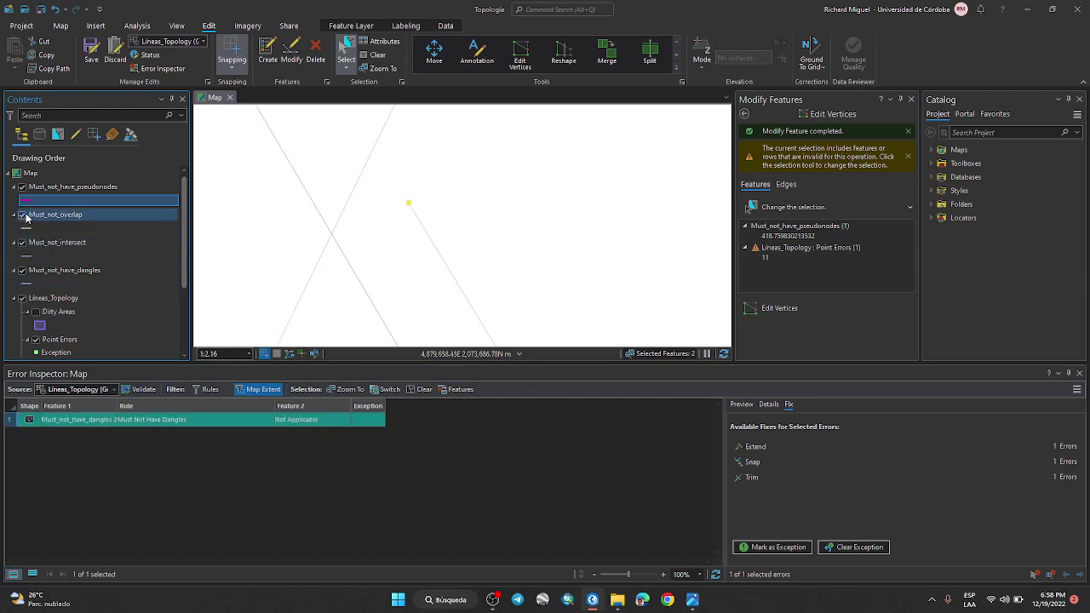
left_click(22, 243)
left_click(22, 270)
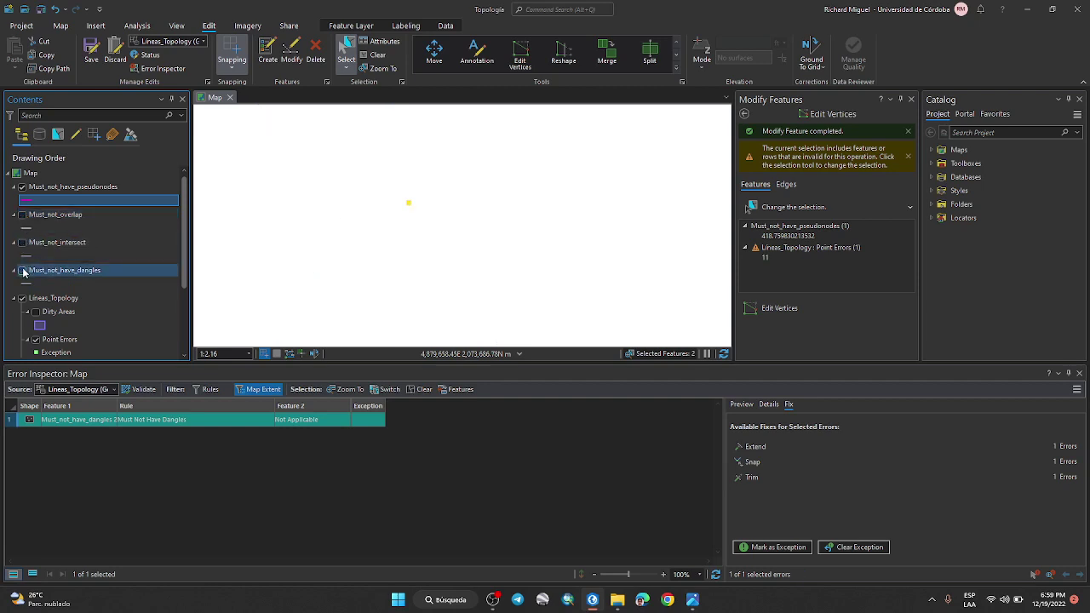
left_click(22, 270)
left_click(23, 271)
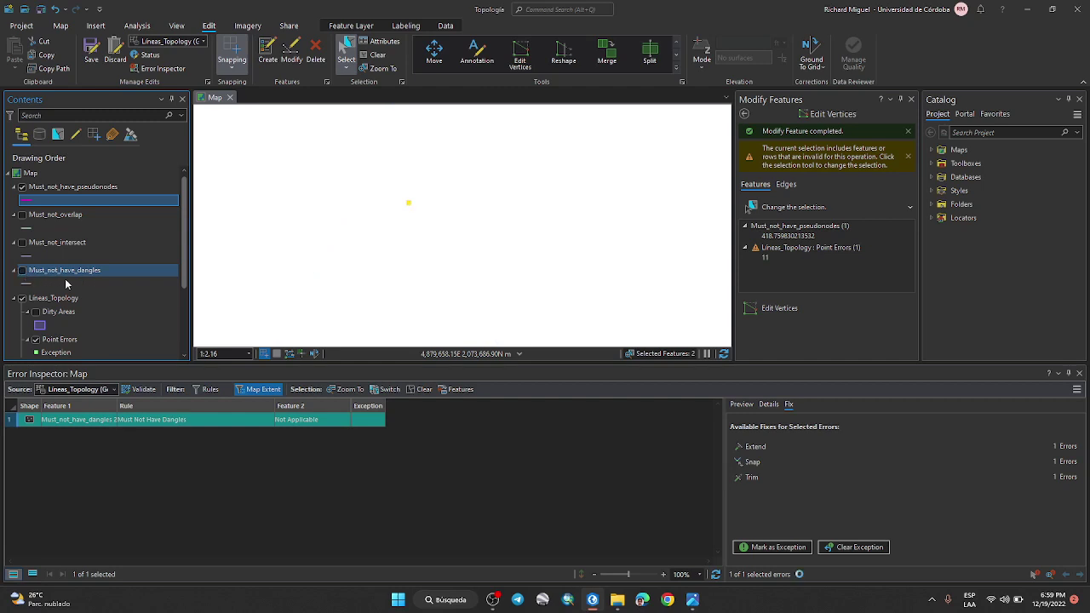
left_click(22, 271)
left_click(22, 243)
left_click(22, 215)
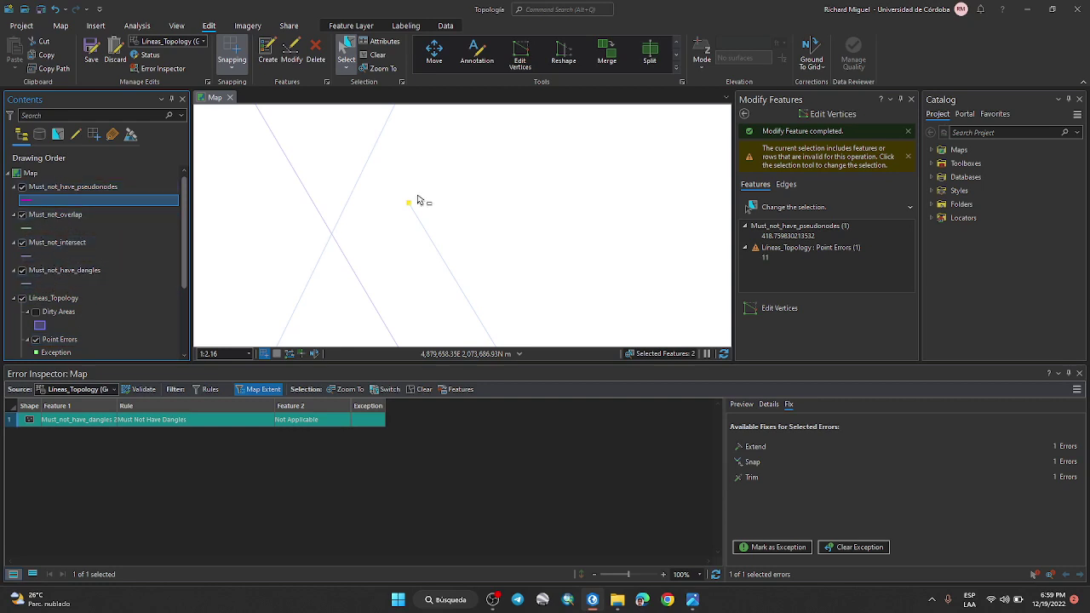
Select the dangle error and measure the gap from its end point to the nearby Must_not_have_dangles line, in line with the dangling segment
left_click(6, 425)
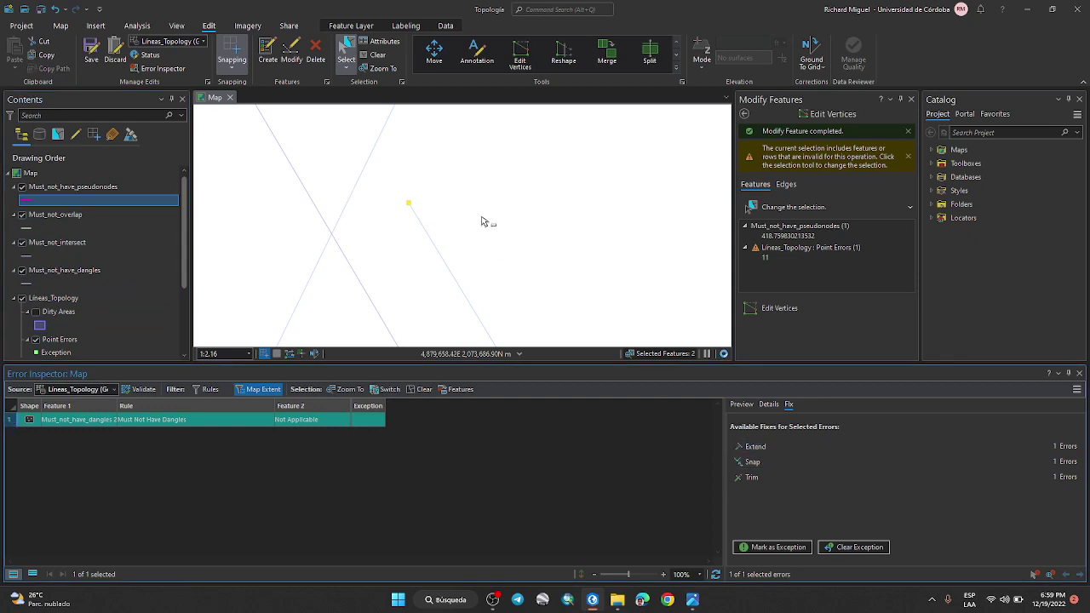
left_click(61, 26)
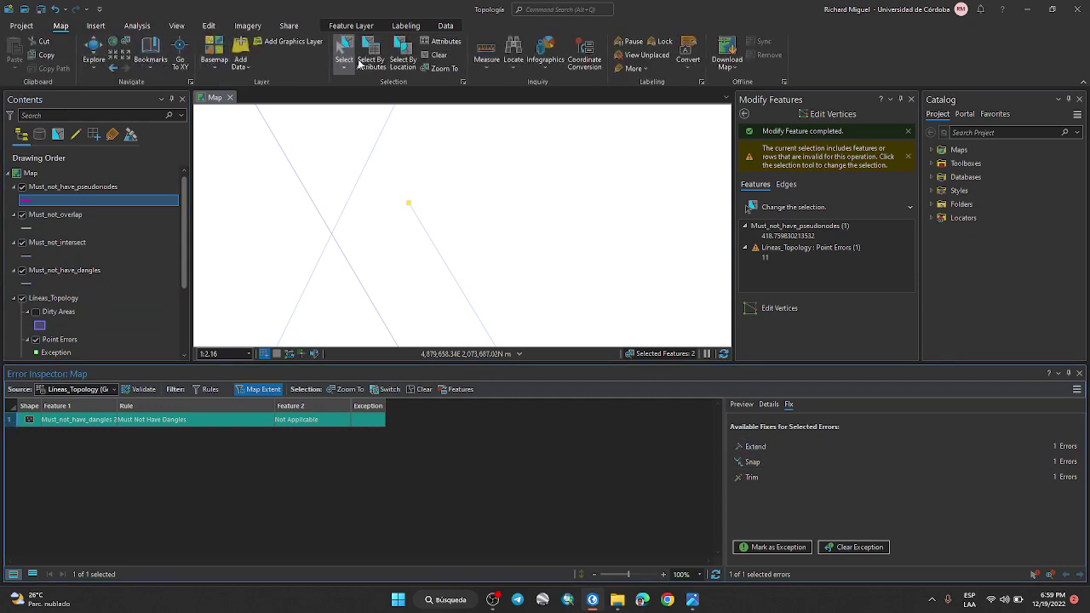
left_click(485, 53)
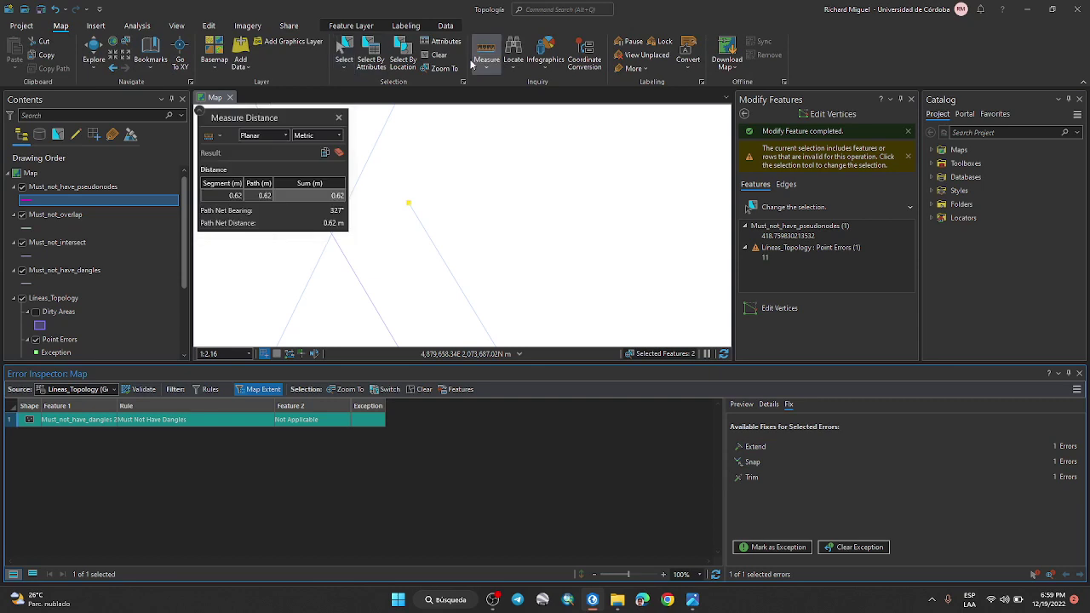
left_click(412, 203)
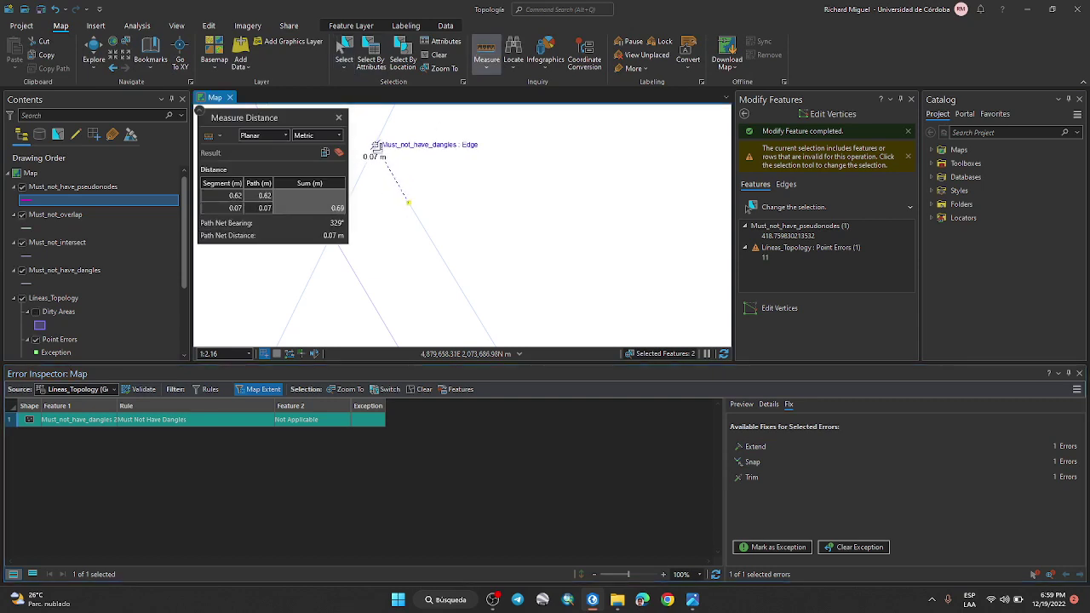
left_click(338, 118)
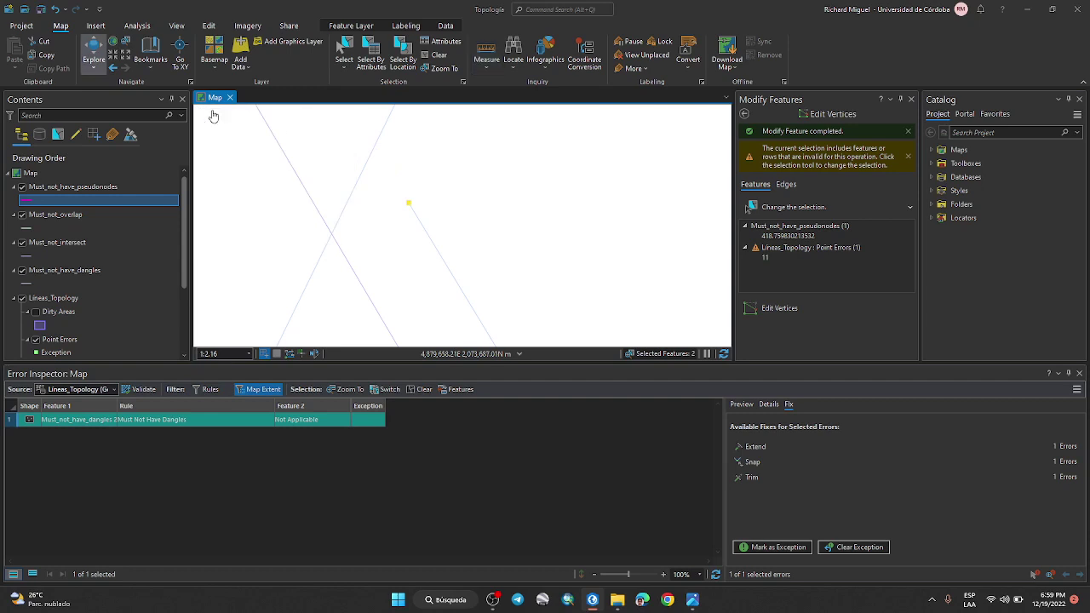
Fix the dangle error with Extend using a maximum distance of 0.07 m, and clear the feature selection
left_click(209, 26)
left_click(754, 448)
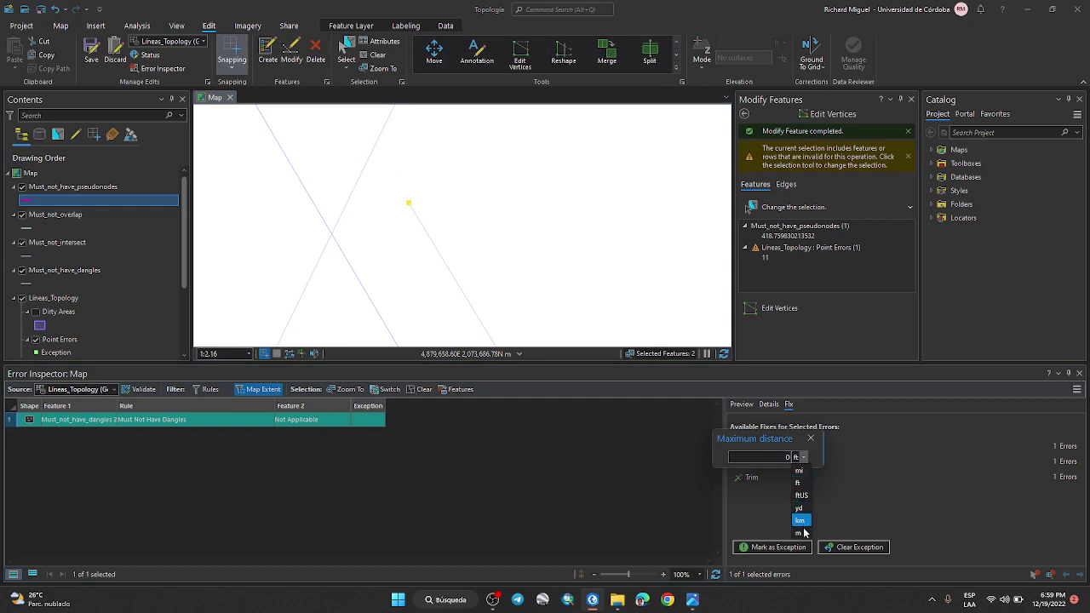
left_click(790, 479)
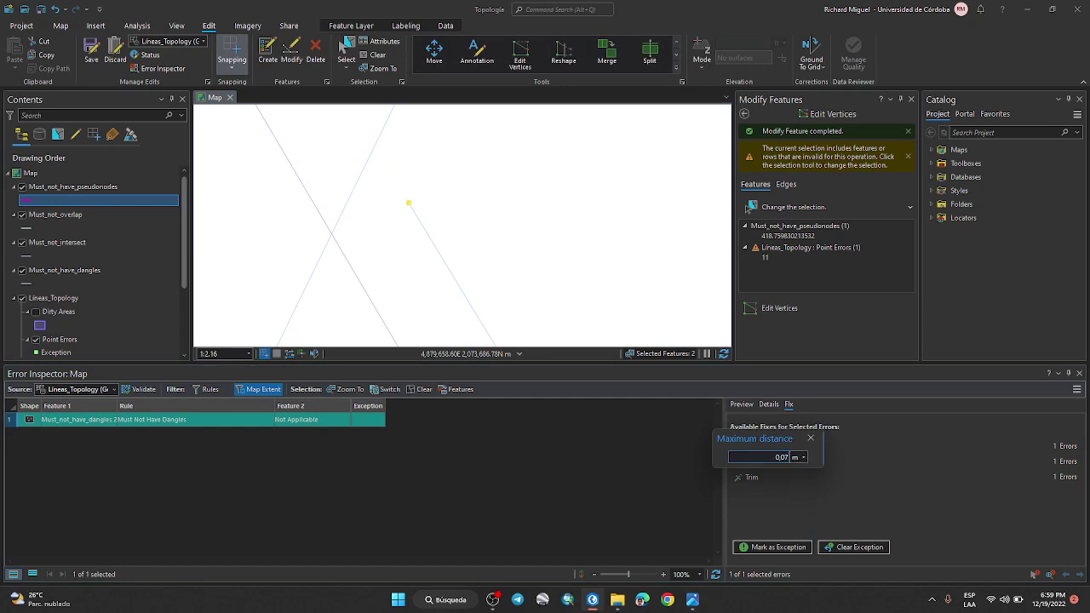
key("Return")
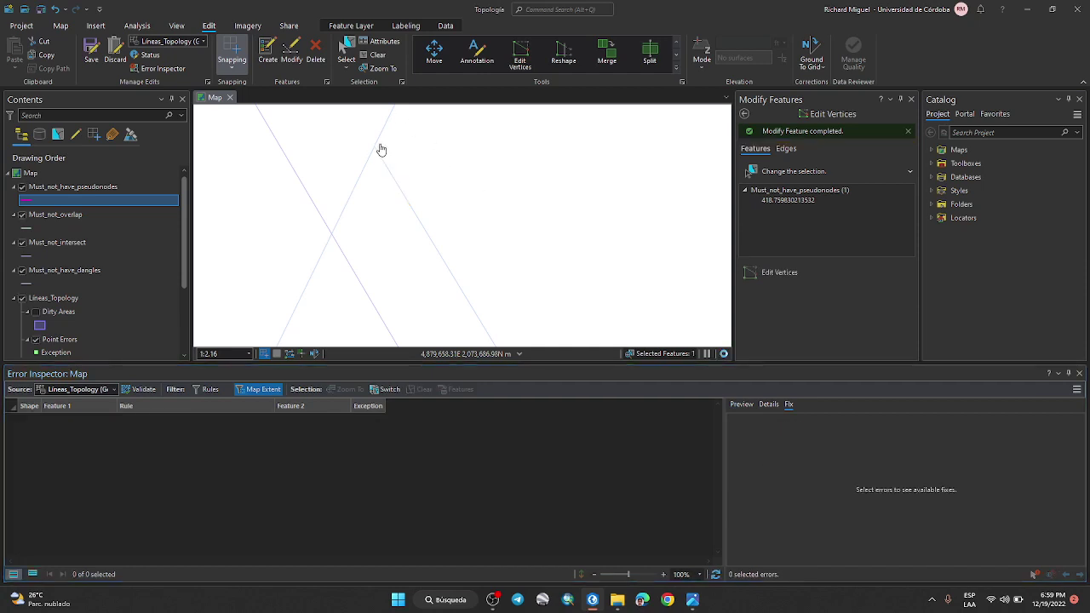
scroll(349, 285, "down", 3)
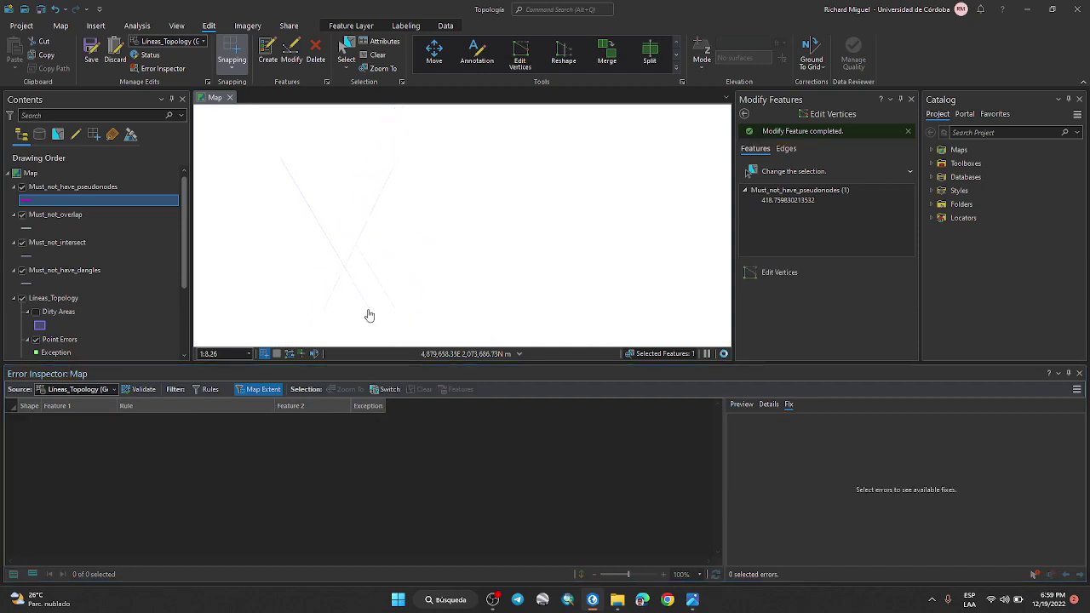
scroll(433, 226, "down", 6)
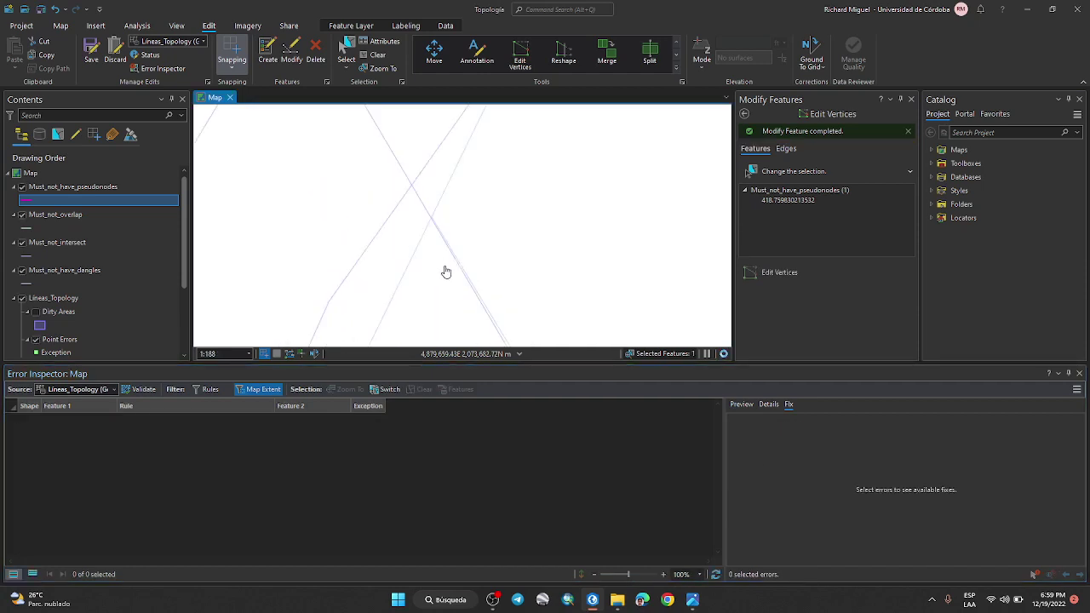
scroll(450, 239, "down", 4)
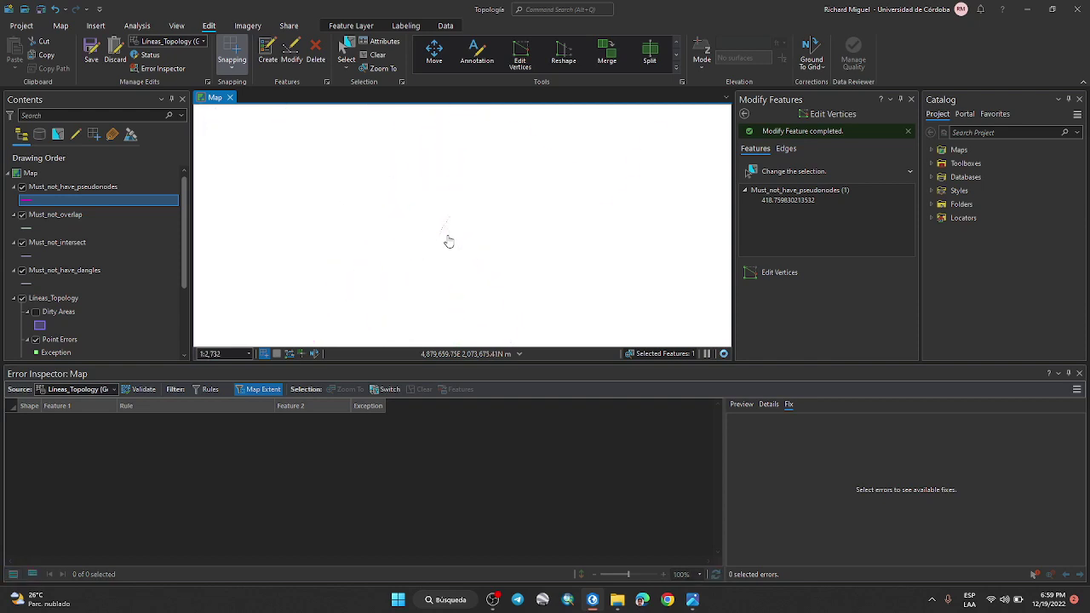
left_click_drag(454, 280, 454, 241)
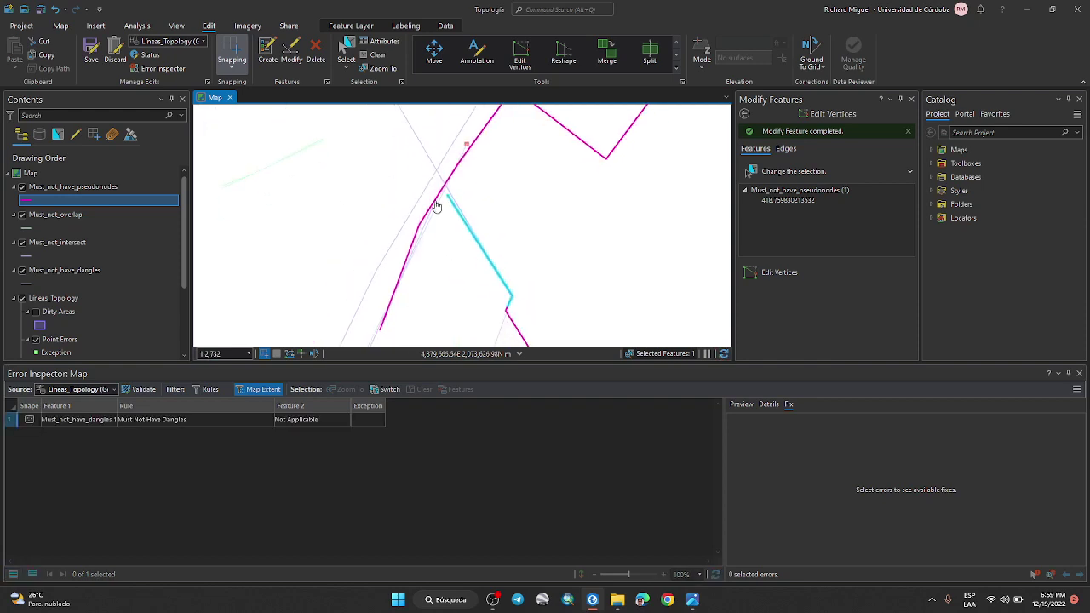
left_click(375, 55)
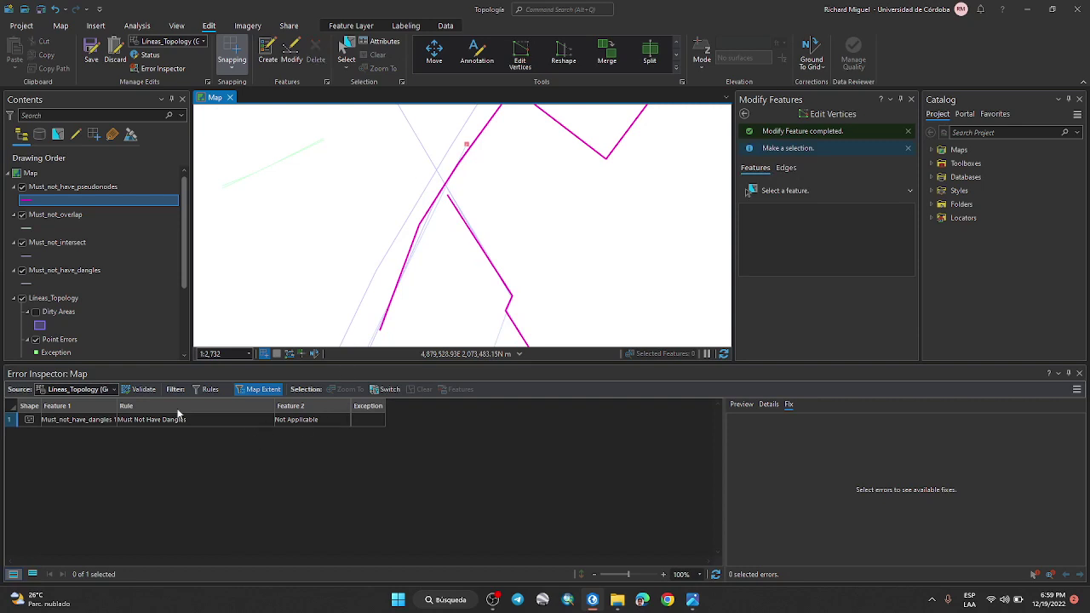
Validate the topology and select the listed Must Not Have Dangles errors in turn to locate them on the map
scroll(428, 324, "down", 4)
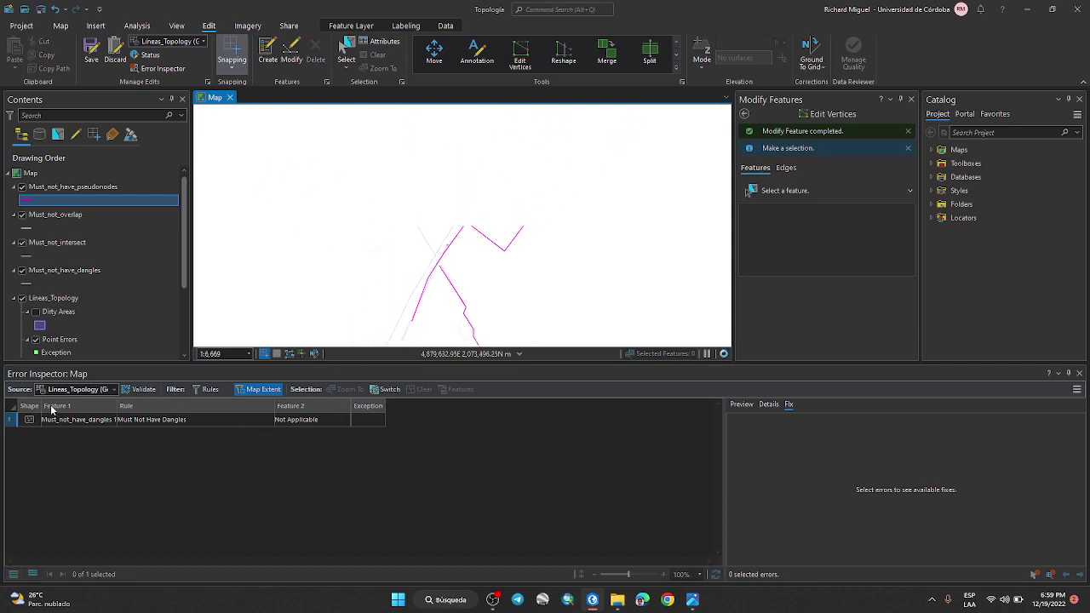
left_click(145, 390)
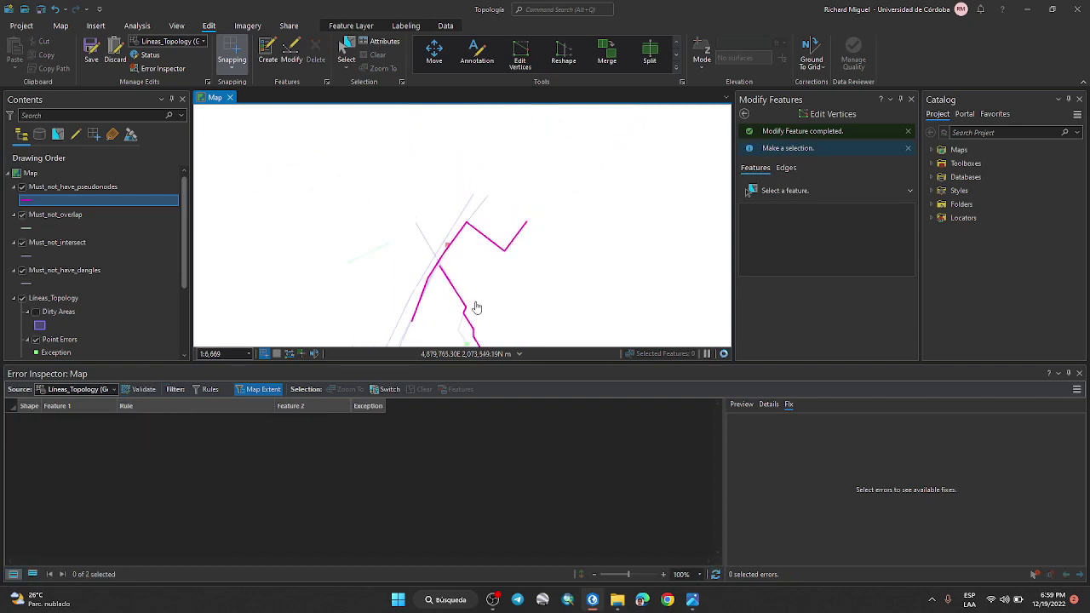
left_click_drag(418, 287, 417, 212)
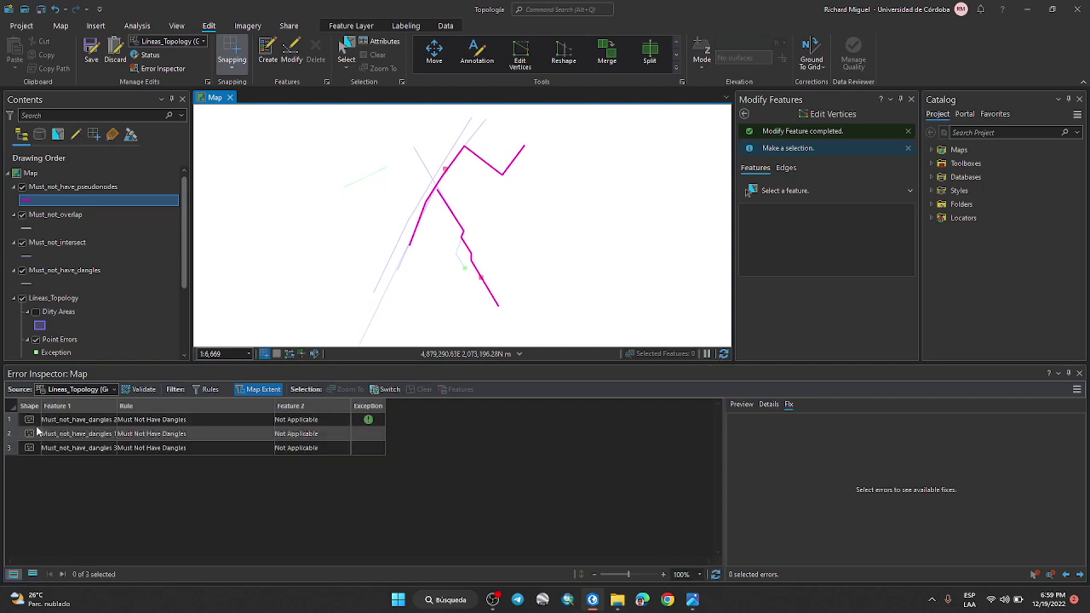
left_click(11, 420)
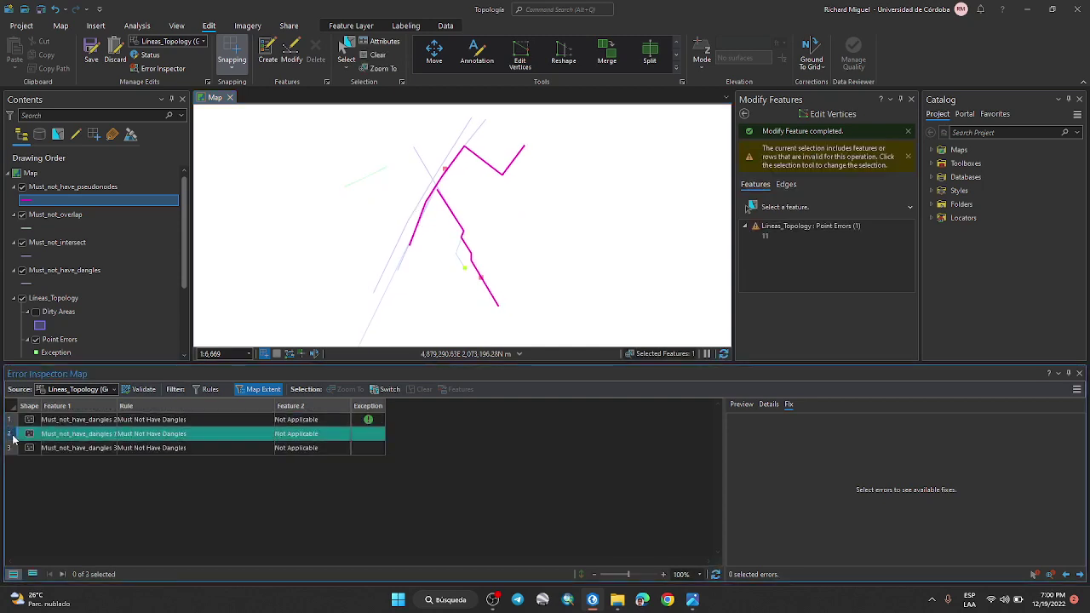
left_click(12, 450)
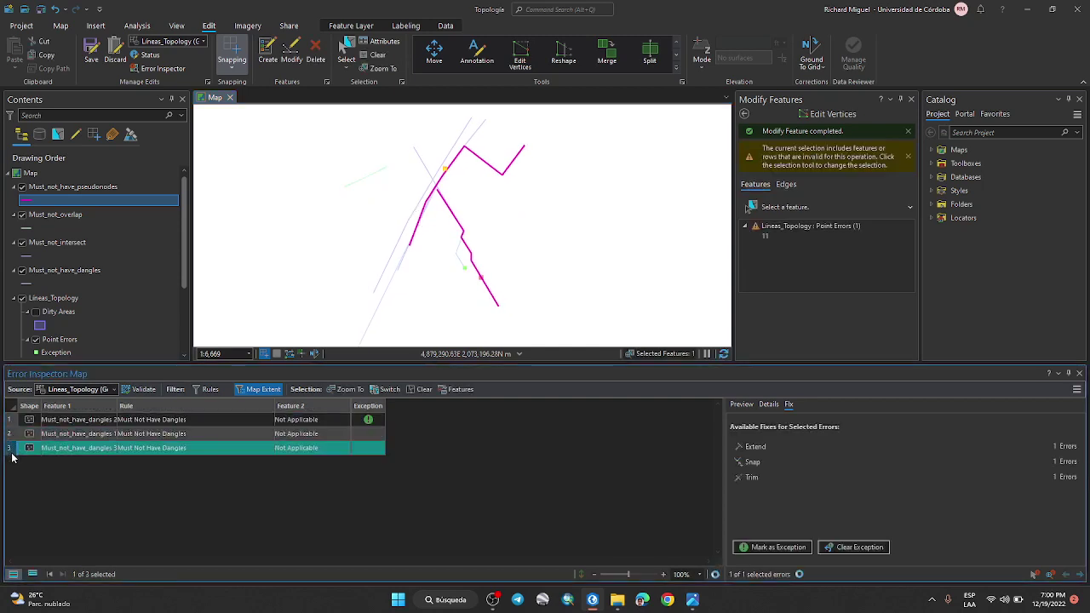